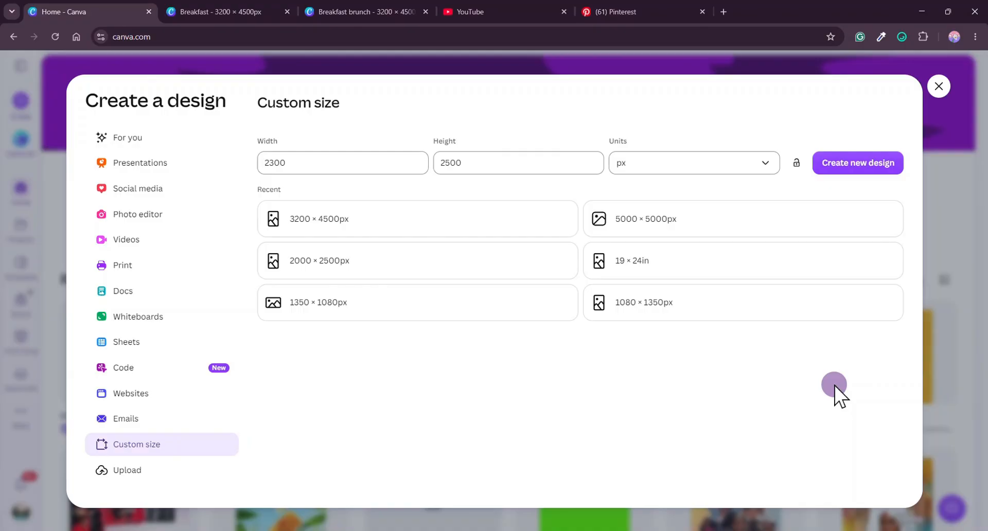
Examine the finished Breakfast brunch flyer and return to the blank 3200 × 4500 px Breakfast design
key(ctrl+Tab)
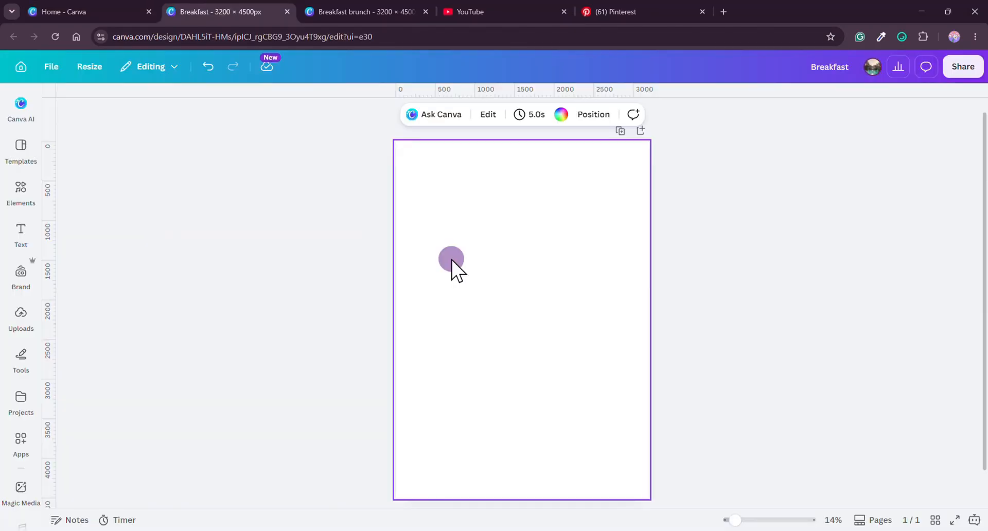
click(385, 9)
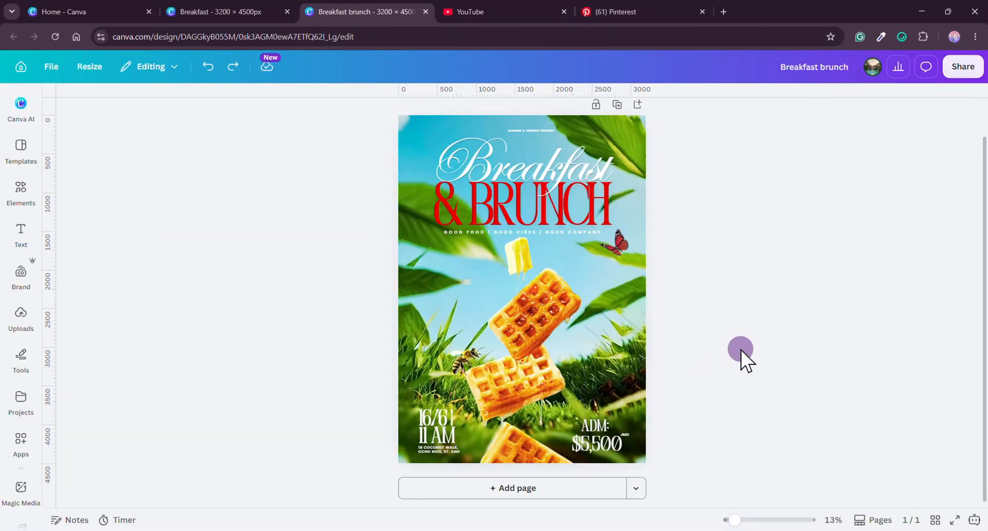
click(192, 10)
Insert the uploaded photo of grass and leaves against a blue sky and set it as the page background
click(21, 311)
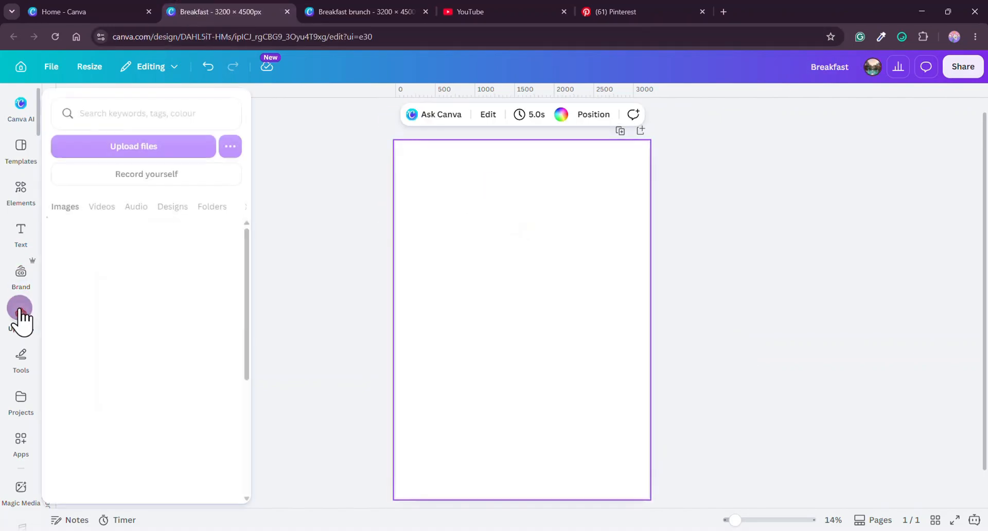
click(82, 399)
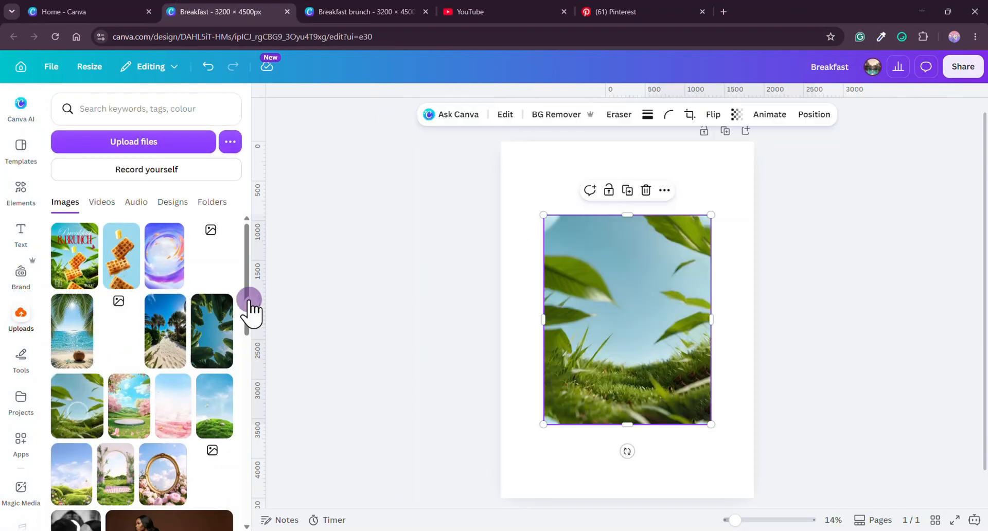
click(251, 308)
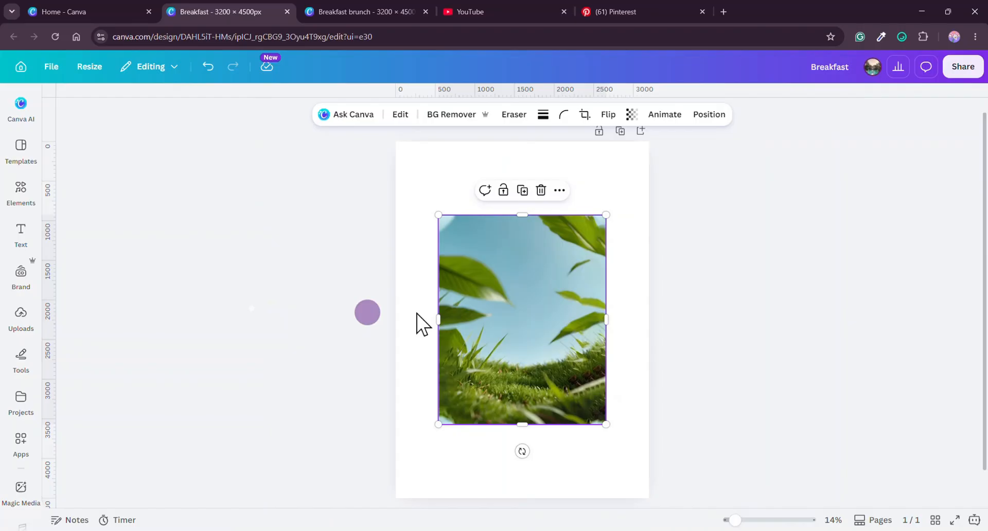
right_click(510, 316)
click(566, 473)
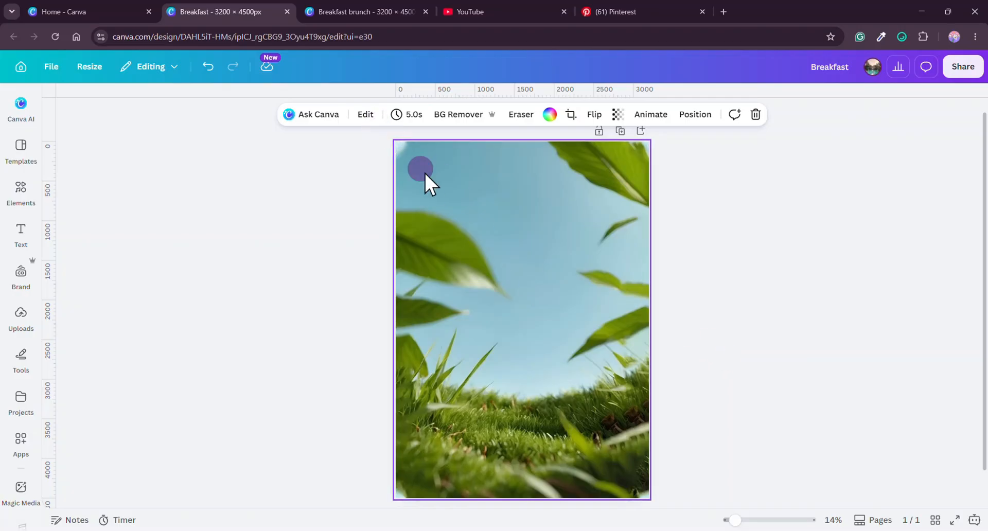
Apply the warm Capri filter to the background image
click(365, 114)
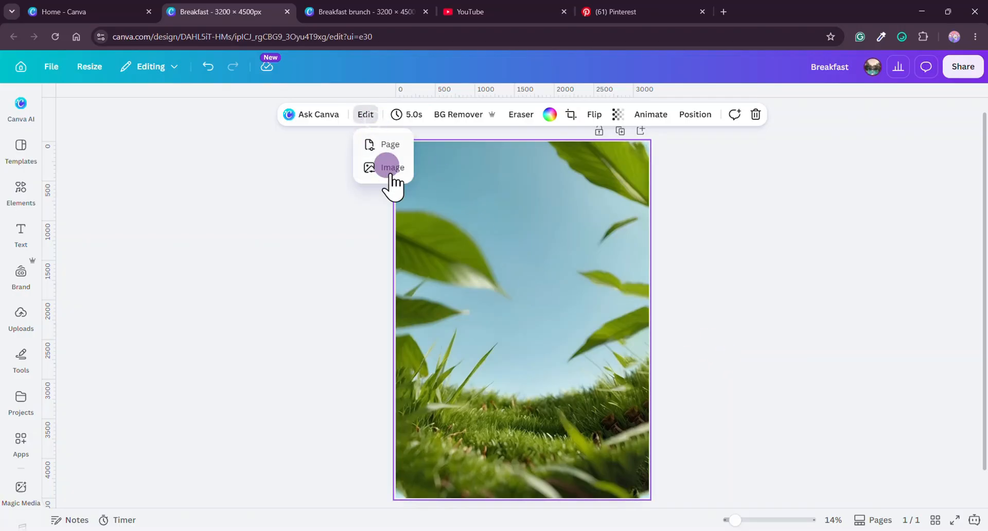
click(390, 174)
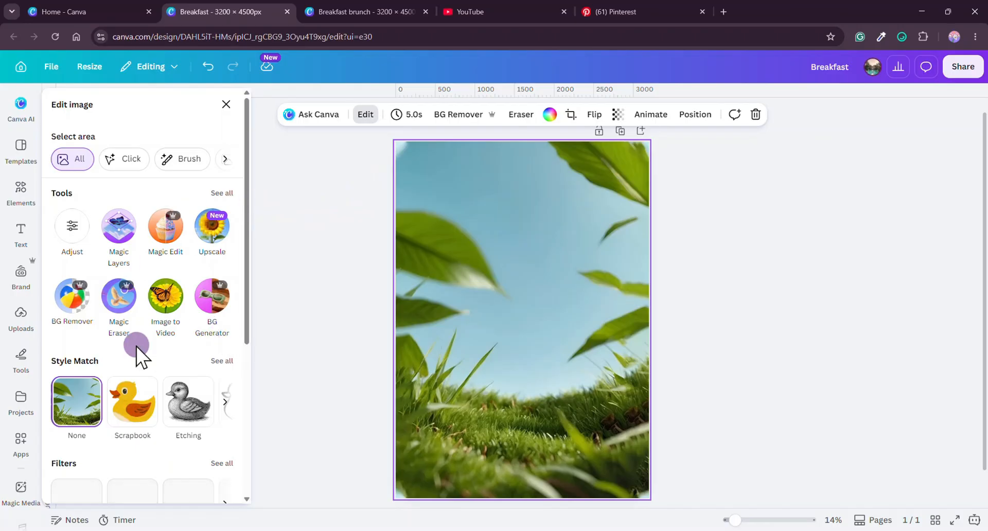
scroll(136, 346, down, 5)
click(220, 213)
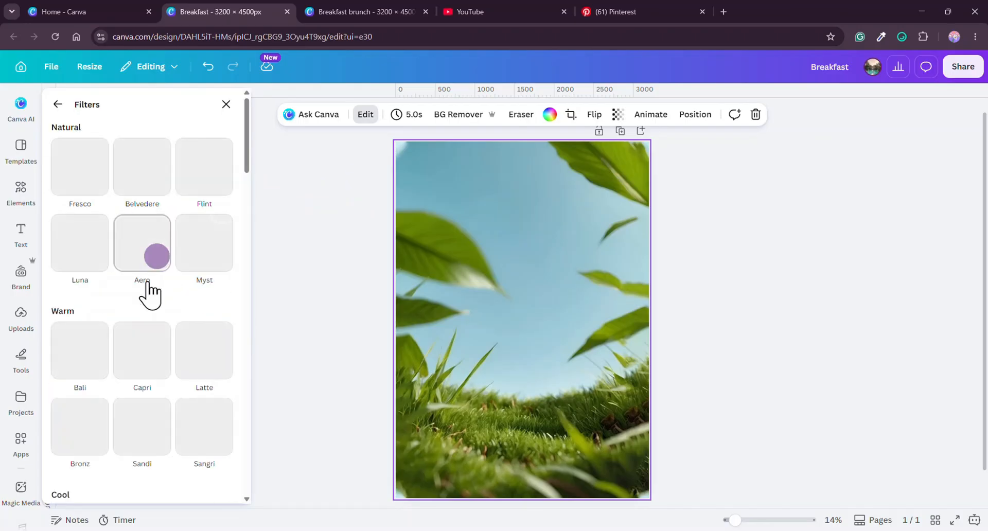
click(140, 365)
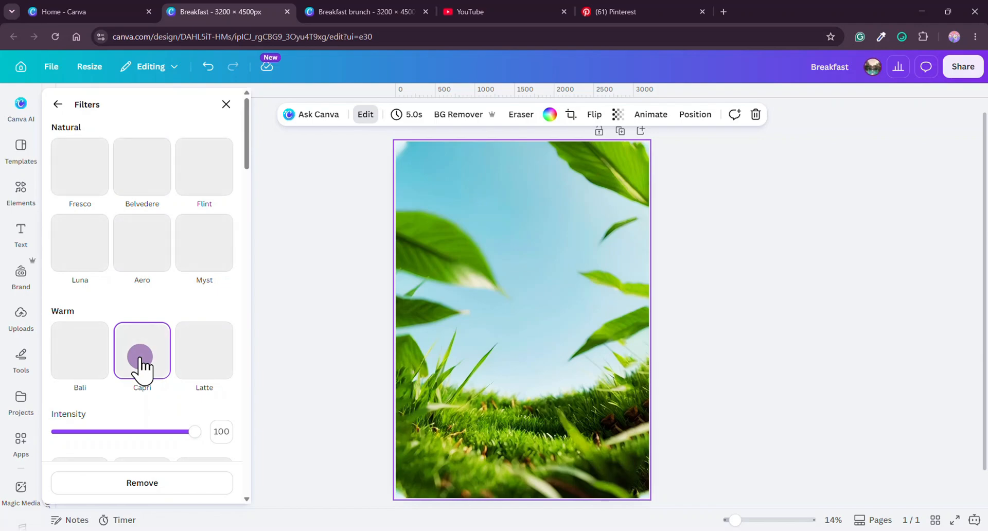
click(223, 104)
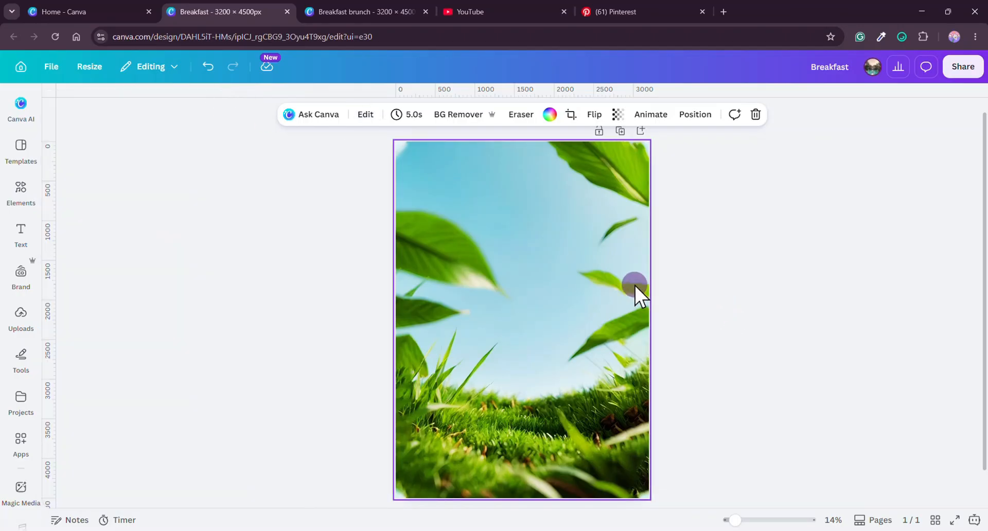
Slightly increase the background image's sharpness and set its vibrance to 10
click(360, 117)
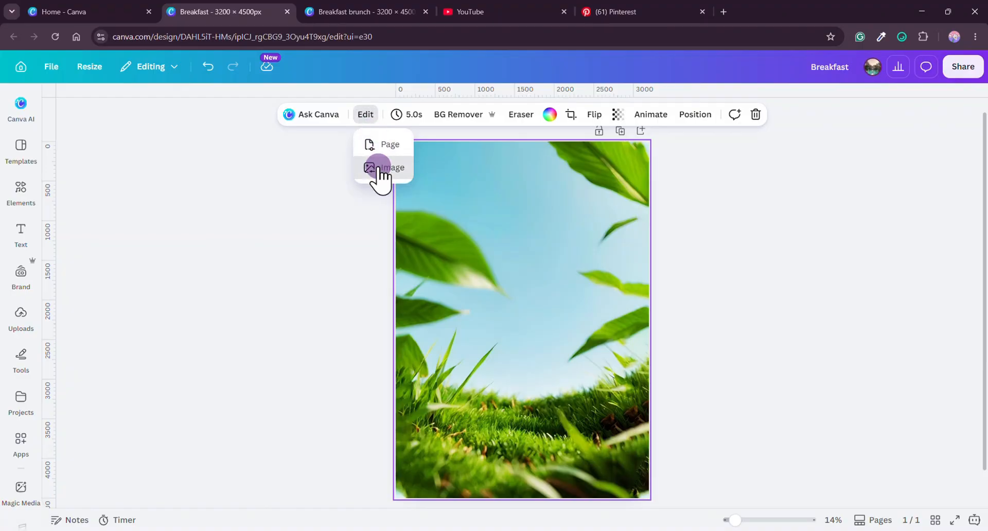
click(363, 167)
click(72, 226)
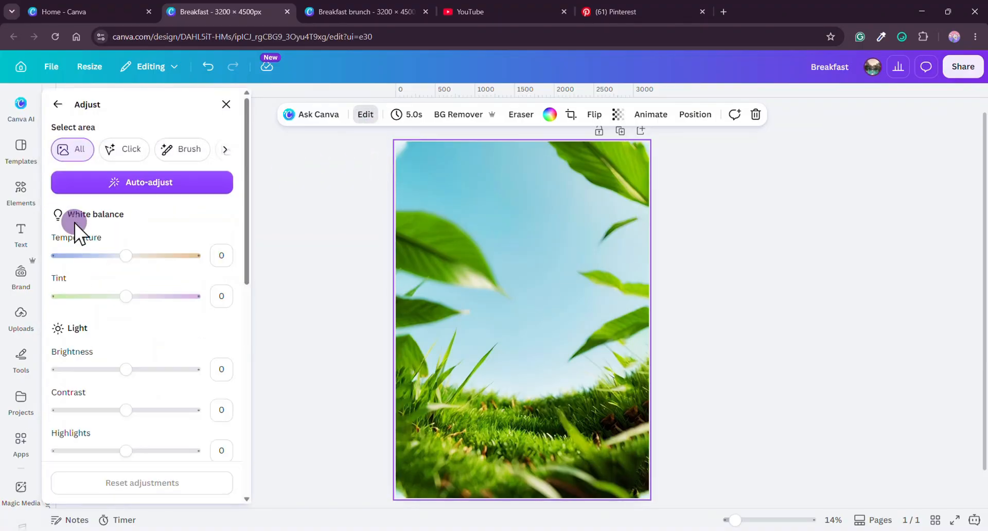
scroll(178, 370, down, 5)
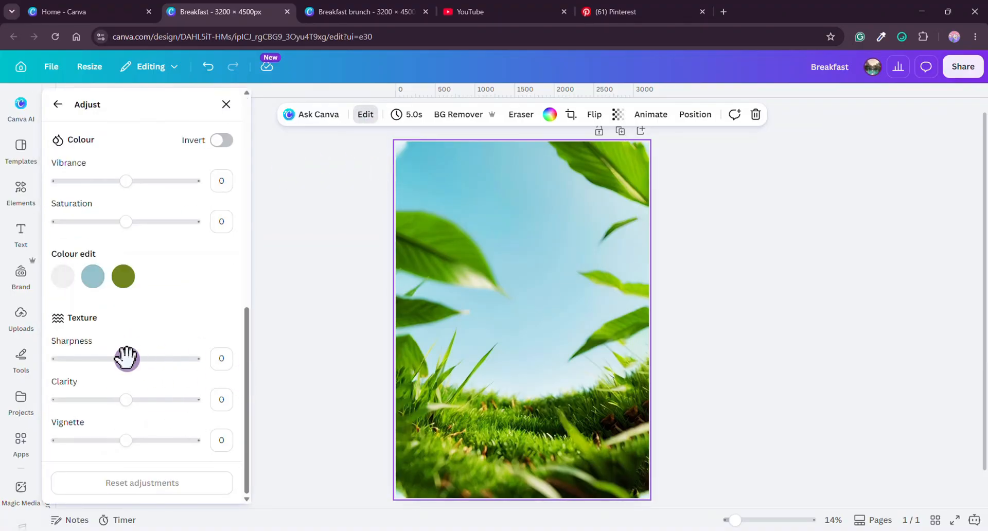
drag(126, 359, 130, 359)
scroll(161, 372, up, 3)
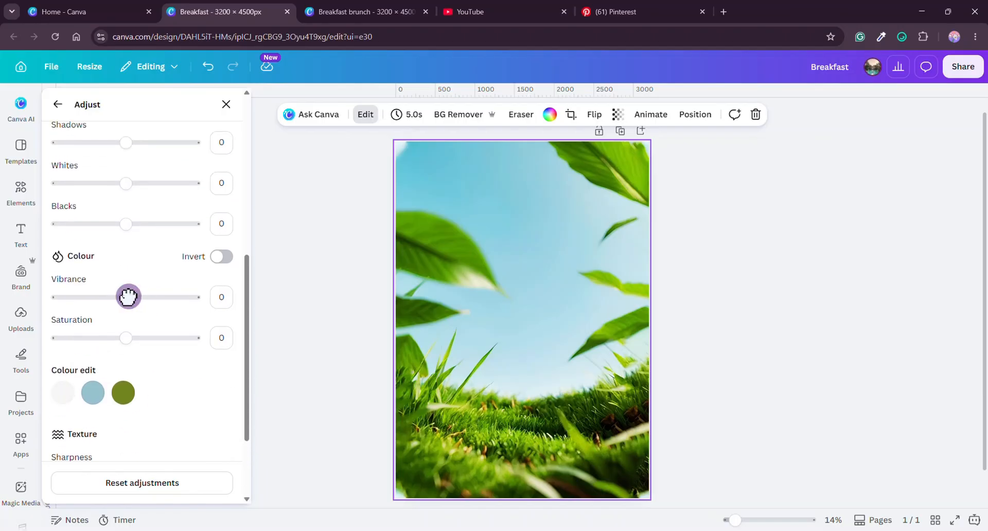
drag(128, 297, 134, 296)
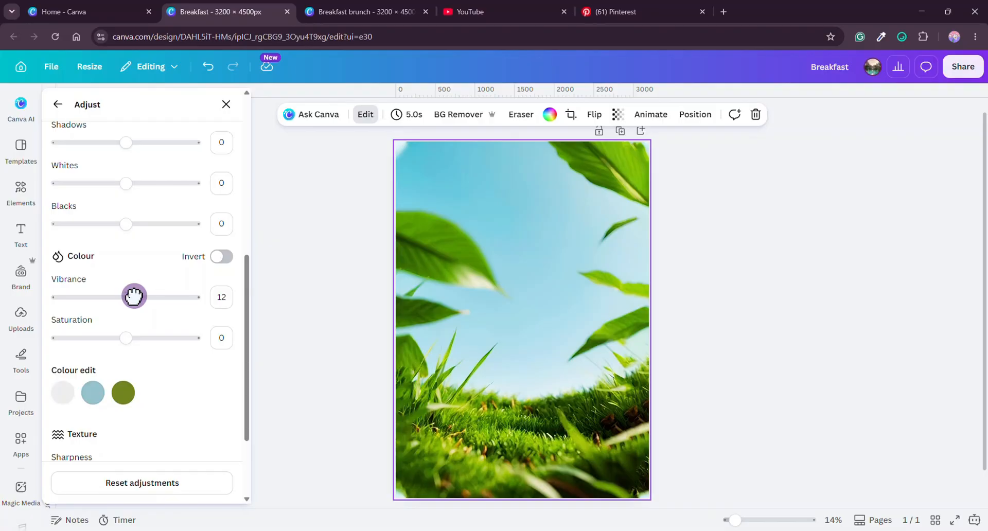
drag(134, 296, 132, 295)
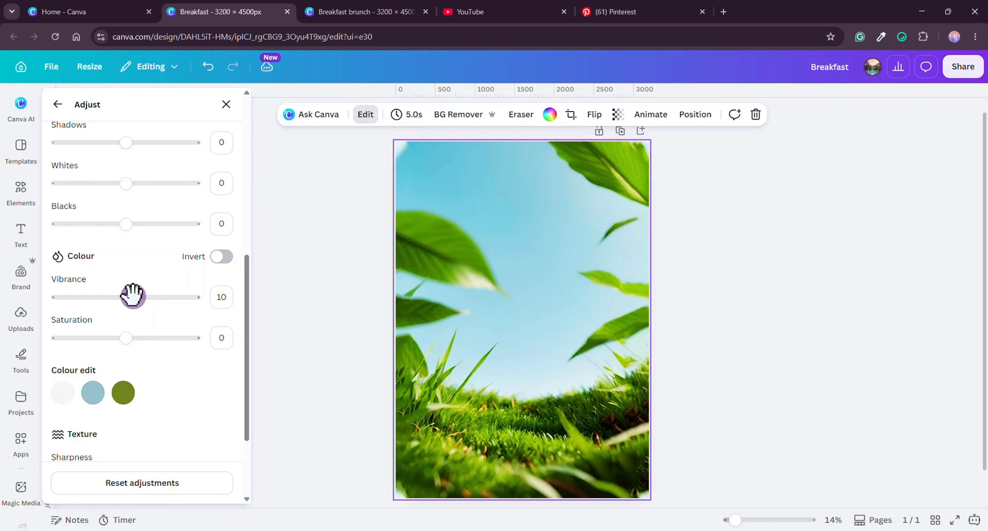
Blur the grass along the background image's lower edge using a blur brush of size 46 and intensity 13
click(58, 103)
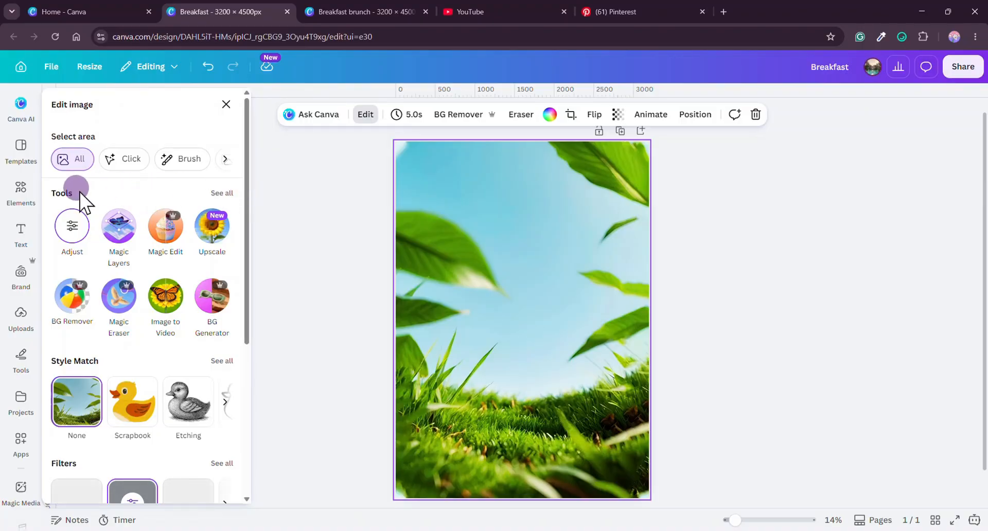
click(222, 194)
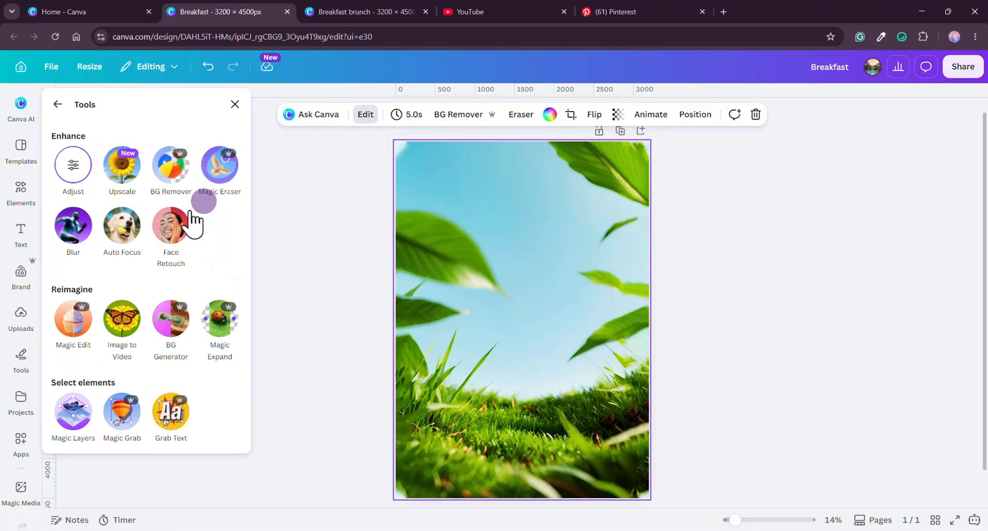
click(69, 225)
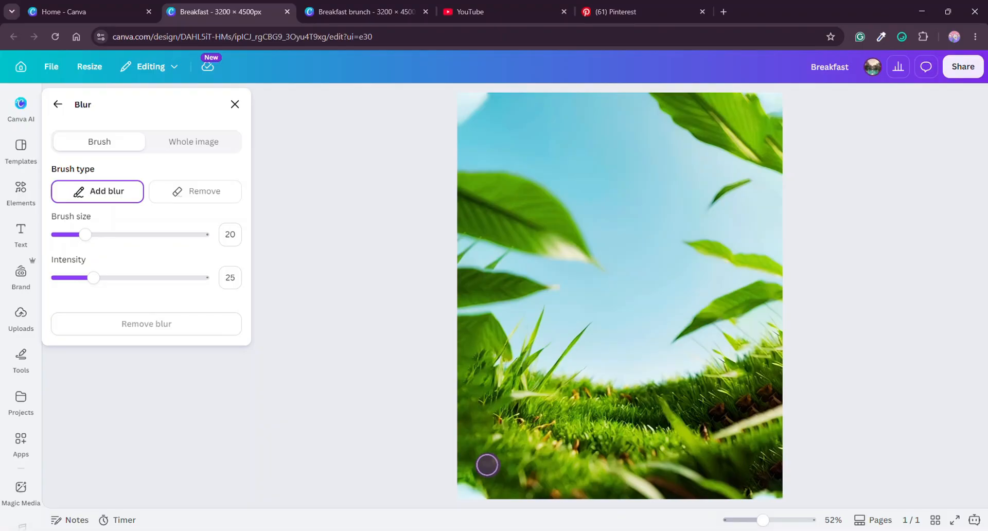
click(123, 236)
drag(93, 278, 76, 281)
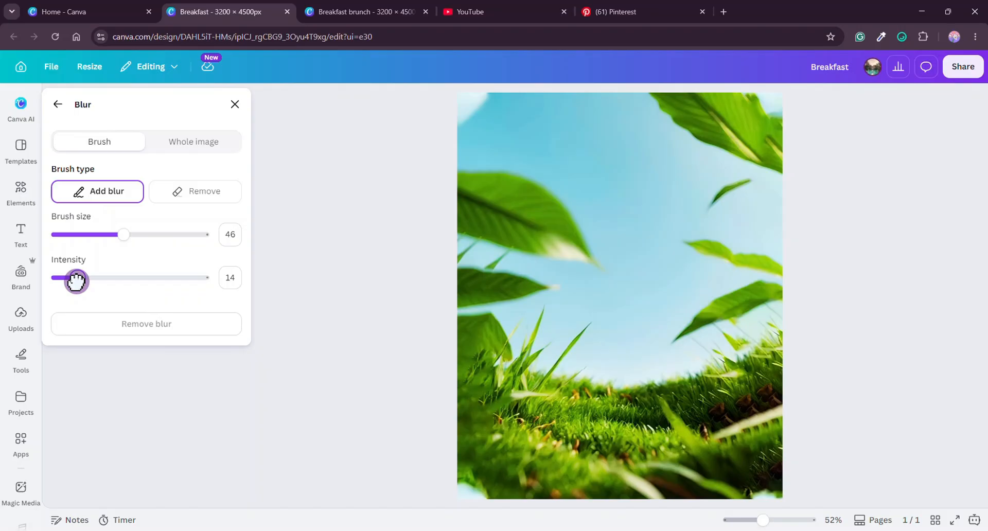
drag(76, 282, 76, 278)
mouse_move(481, 460)
mouse_down()
mouse_move(545, 475)
mouse_move(483, 447)
mouse_move(558, 478)
mouse_up()
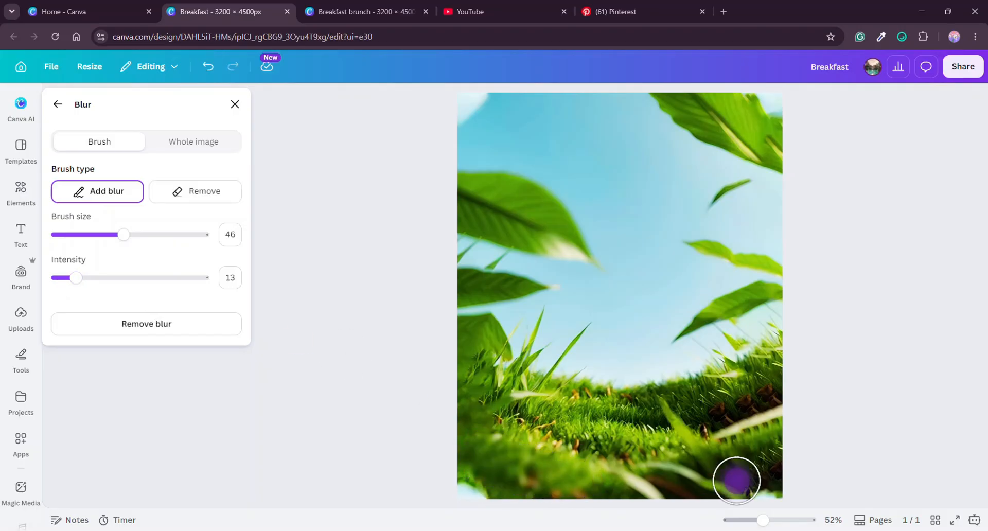
mouse_move(734, 478)
mouse_down()
mouse_move(760, 456)
mouse_move(746, 452)
mouse_move(768, 478)
mouse_move(741, 480)
mouse_move(761, 466)
mouse_move(705, 447)
mouse_move(775, 494)
mouse_move(657, 476)
mouse_move(781, 443)
mouse_up()
mouse_move(472, 475)
mouse_down()
mouse_move(500, 486)
mouse_move(462, 475)
mouse_move(472, 490)
mouse_move(490, 485)
mouse_move(478, 455)
mouse_move(507, 451)
mouse_move(595, 489)
mouse_move(474, 446)
mouse_move(464, 426)
mouse_move(547, 460)
mouse_move(471, 455)
mouse_up()
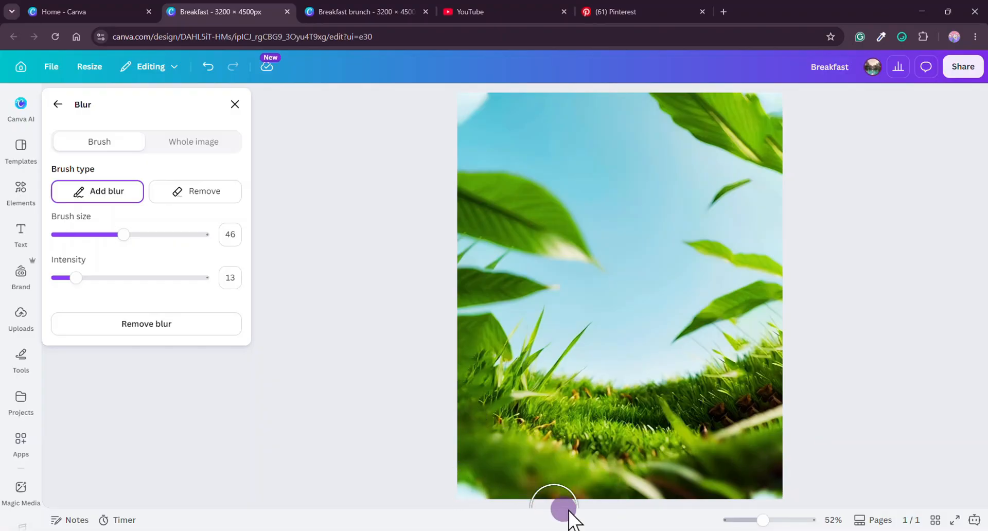
click(748, 330)
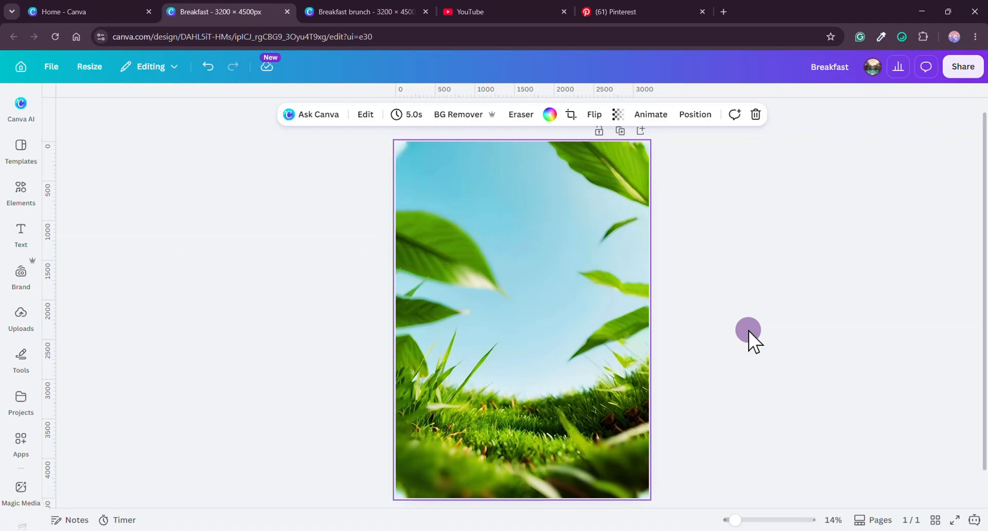
Add the title text "Breakfast", enlarge it to font size 587 and place it near the page's upper edge
key(t)
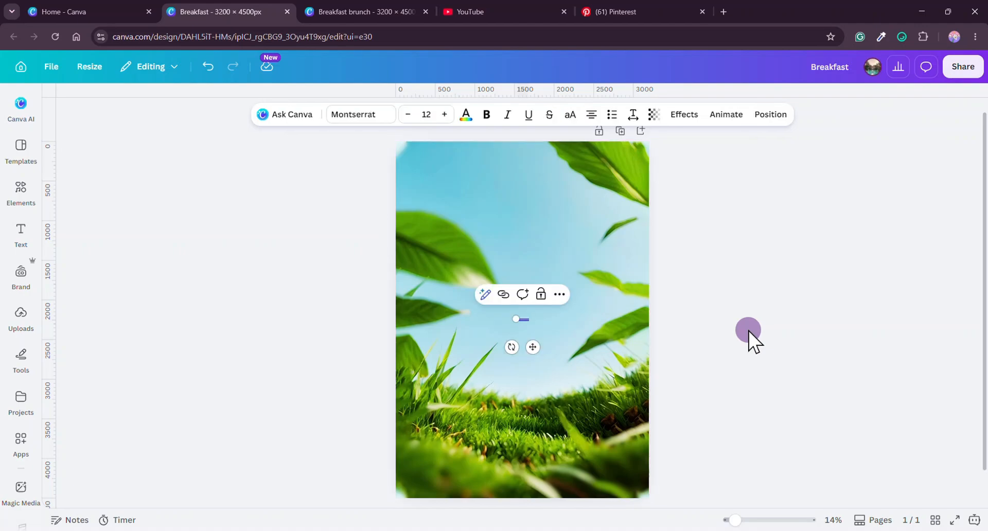
drag(516, 318, 221, 252)
drag(458, 304, 580, 224)
Set the Breakfast title's font to ITC Edwardian Script and its colour to white
click(363, 116)
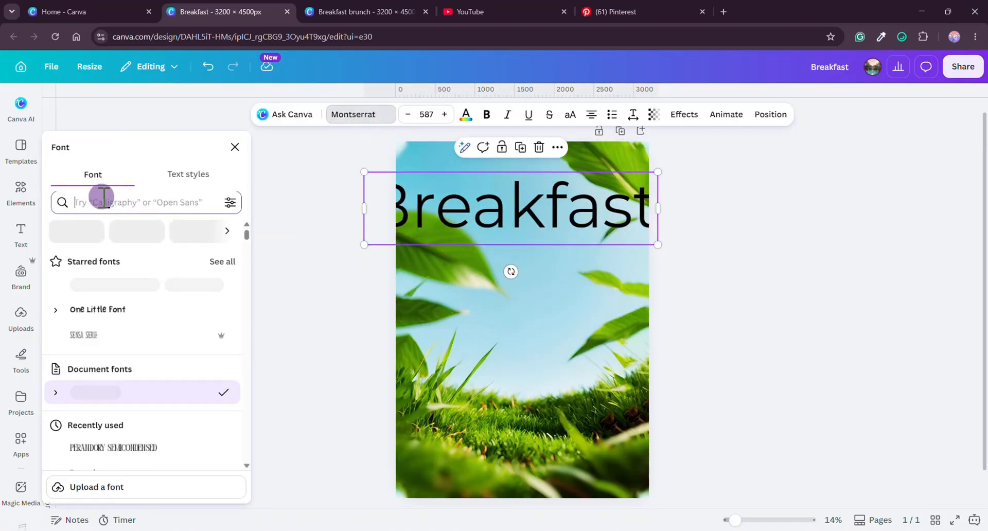
click(104, 197)
text(itc e)
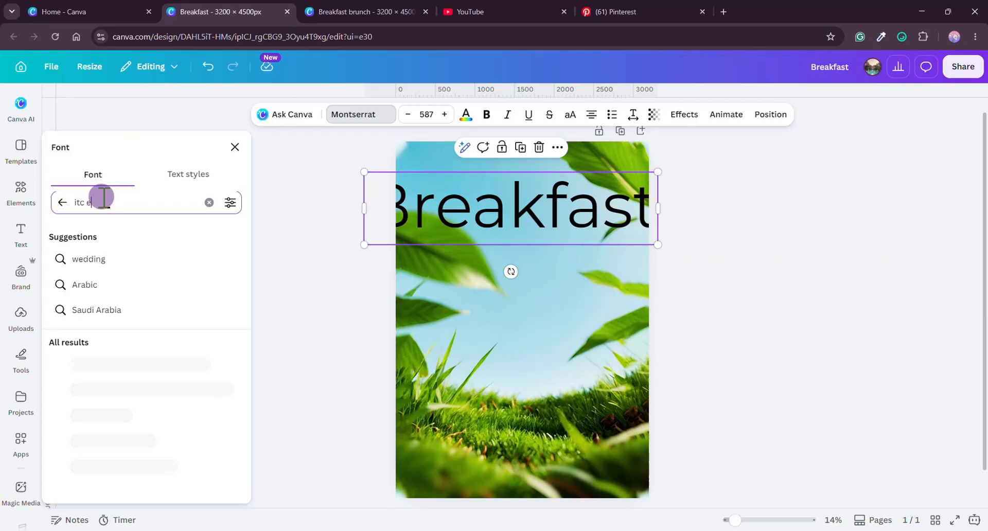
click(154, 366)
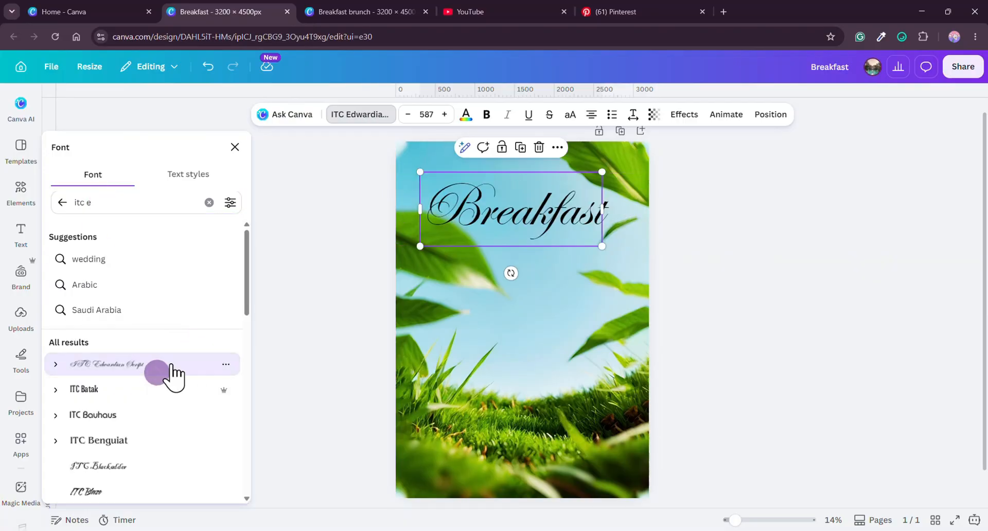
click(235, 146)
click(465, 114)
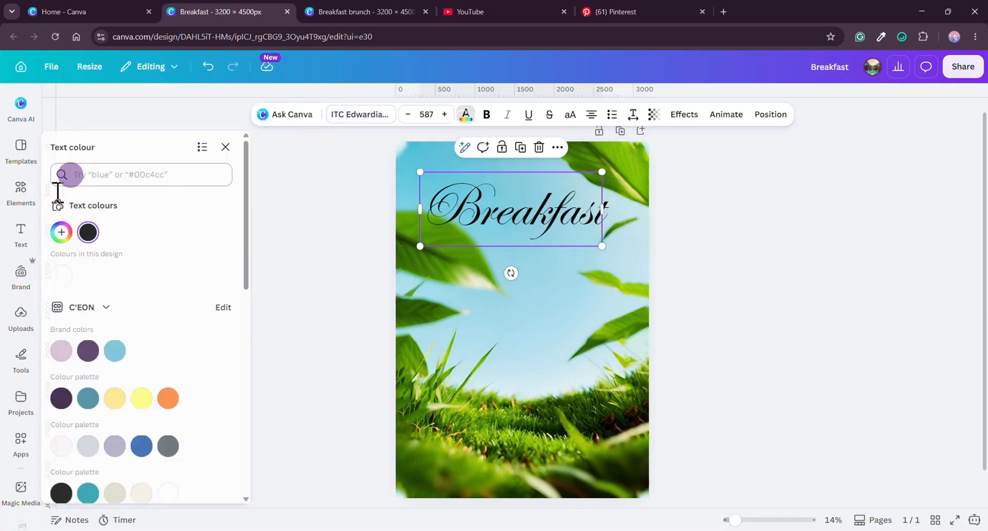
click(62, 276)
click(226, 146)
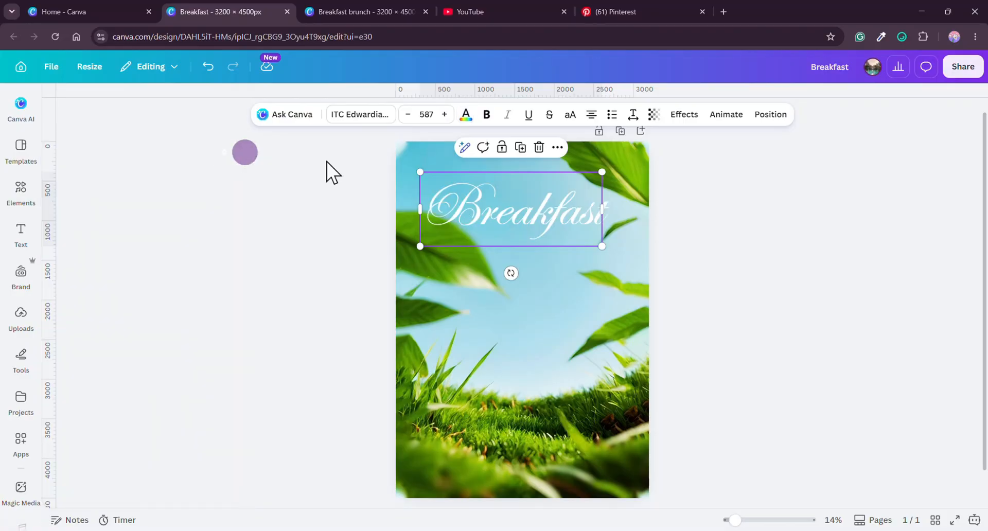
Enlarge the Breakfast title to font size 662 in the upper part of the page and centre it horizontally
drag(735, 520, 752, 520)
drag(703, 198, 757, 176)
drag(682, 254, 621, 272)
click(851, 288)
scroll(829, 329, up, 1)
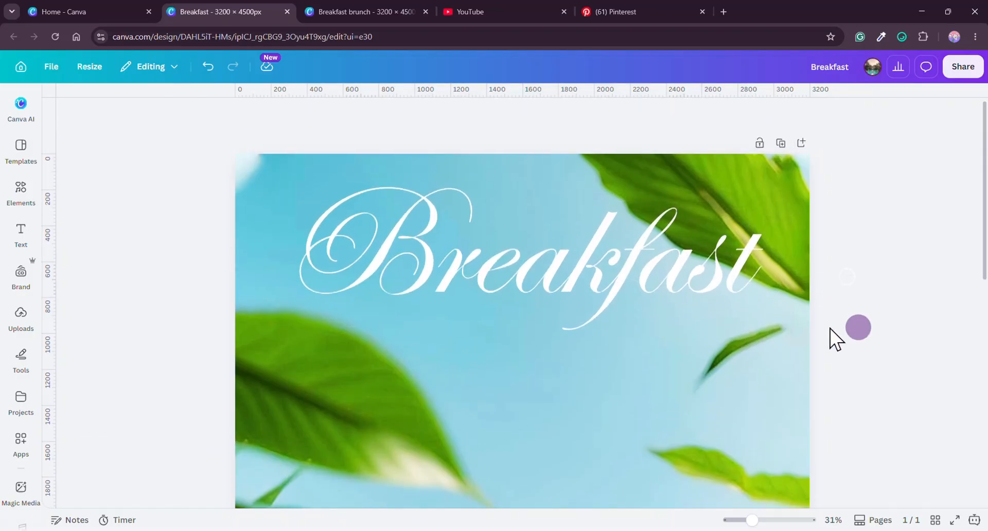
drag(679, 329, 676, 335)
click(770, 114)
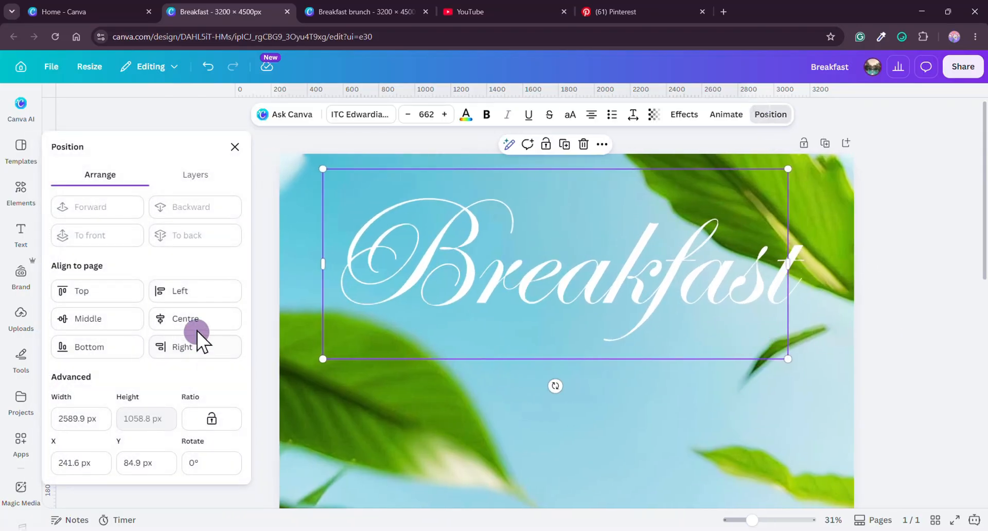
click(198, 325)
click(236, 147)
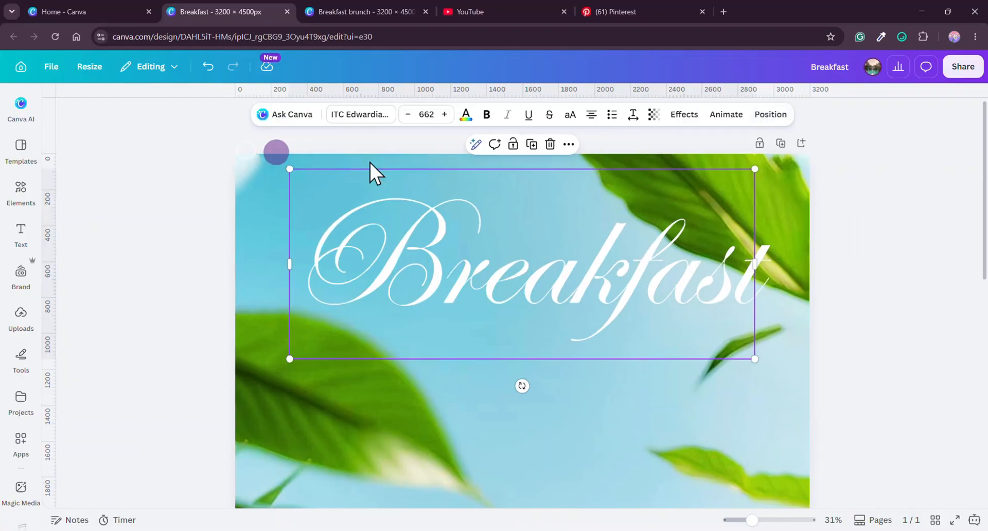
Duplicate the Breakfast title and replace the copy's text below the original with "brunch"
click(531, 145)
double_click(557, 362)
text(brun)
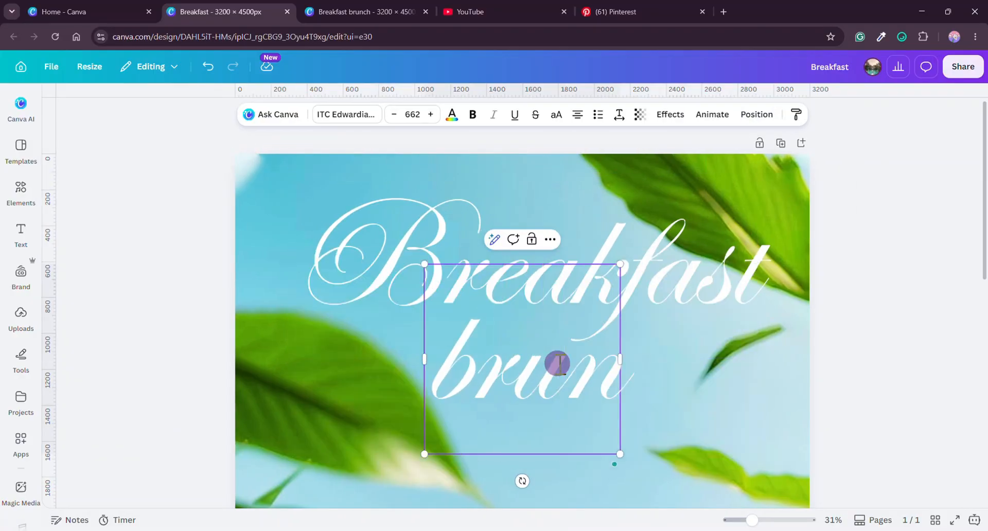
text(ch)
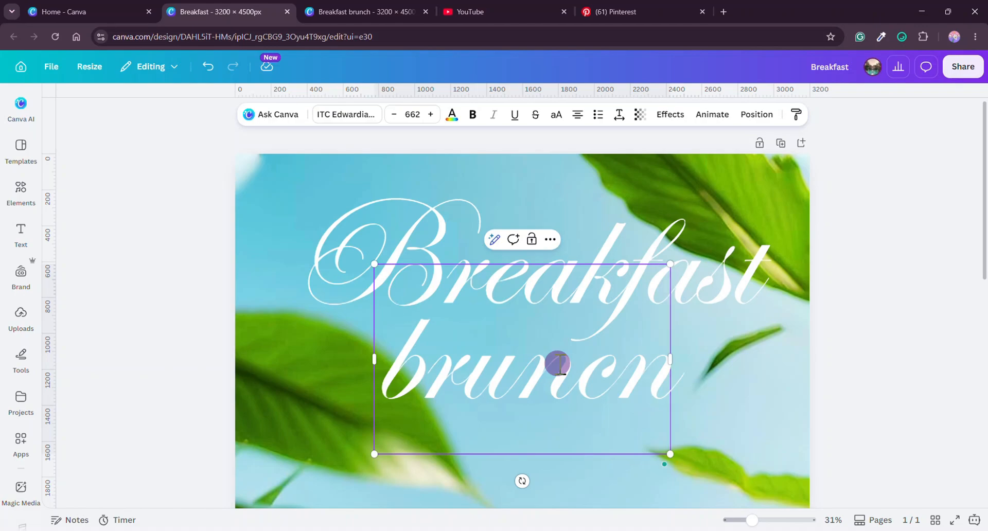
click(764, 363)
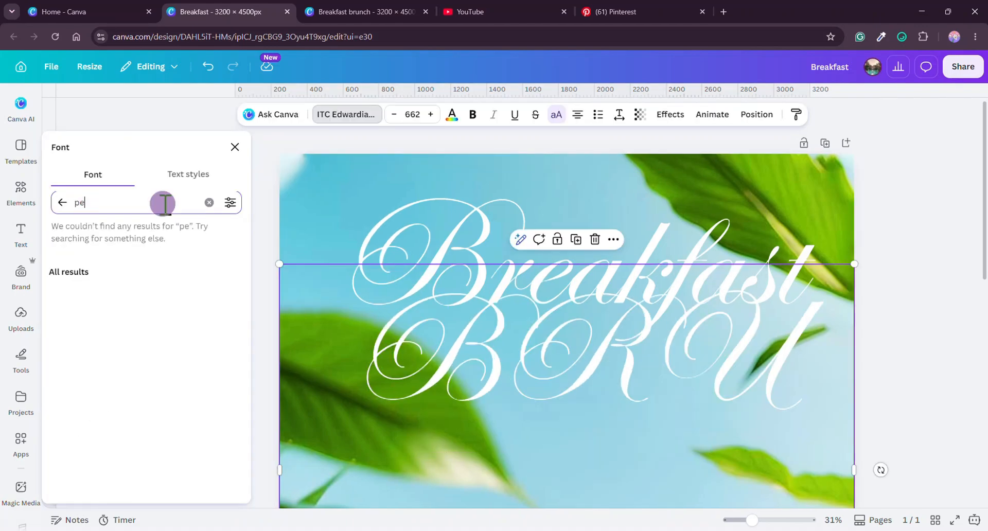
Set the brunch text in uppercase with the Perandory SemiCondensed font
text(ran)
click(169, 311)
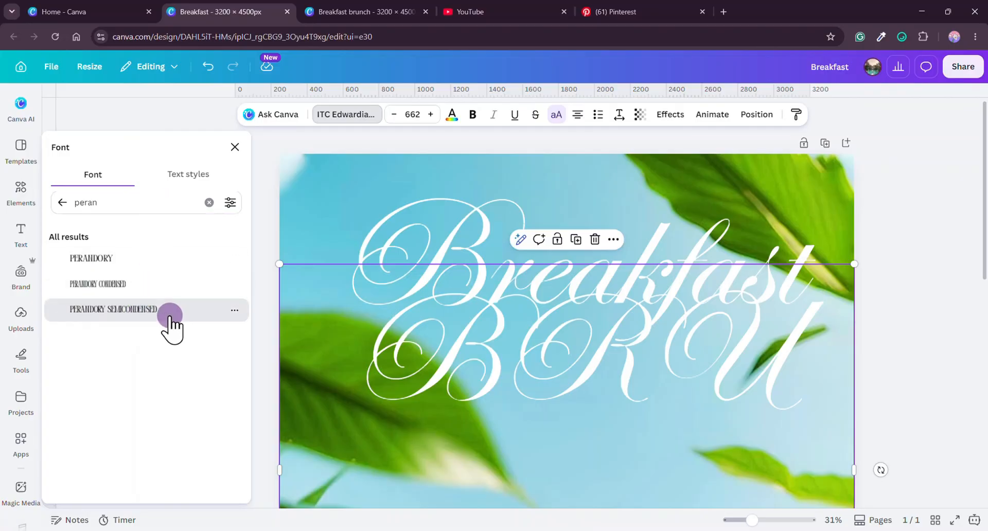
click(234, 148)
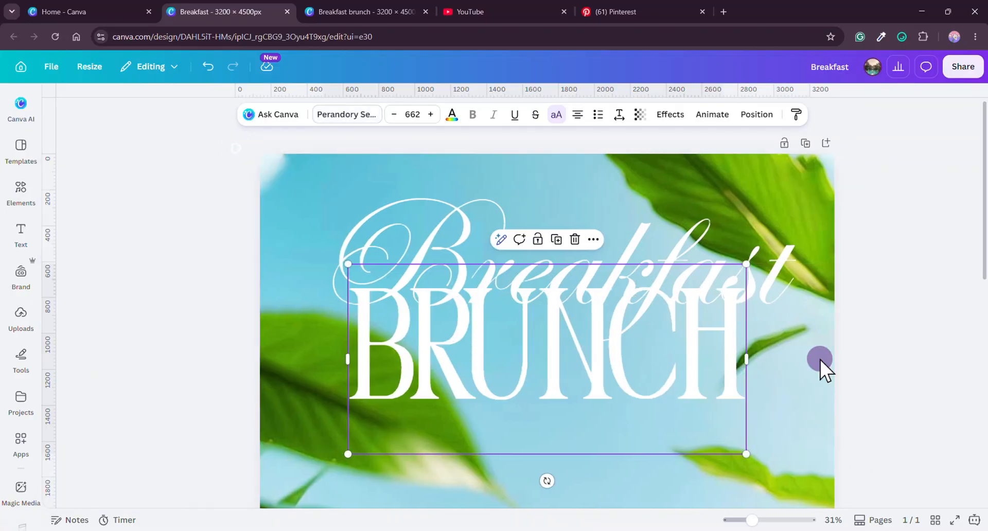
click(842, 366)
Reduce the BRUNCH text to font size 558 and place it under the right part of the Breakfast title
scroll(842, 366, down, 1)
drag(622, 374, 673, 377)
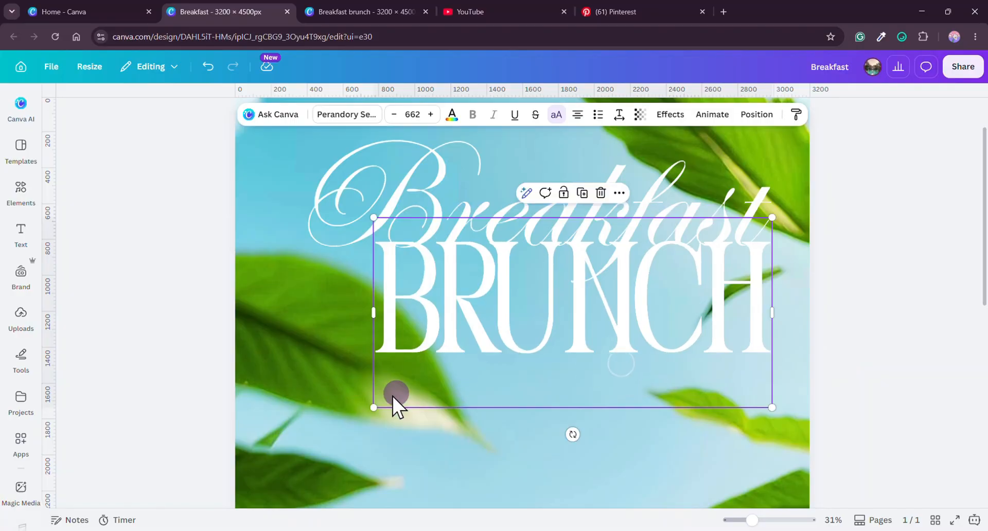
drag(380, 409, 440, 380)
drag(701, 301, 684, 323)
Change the BRUNCH text colour to red #FF0000
click(451, 114)
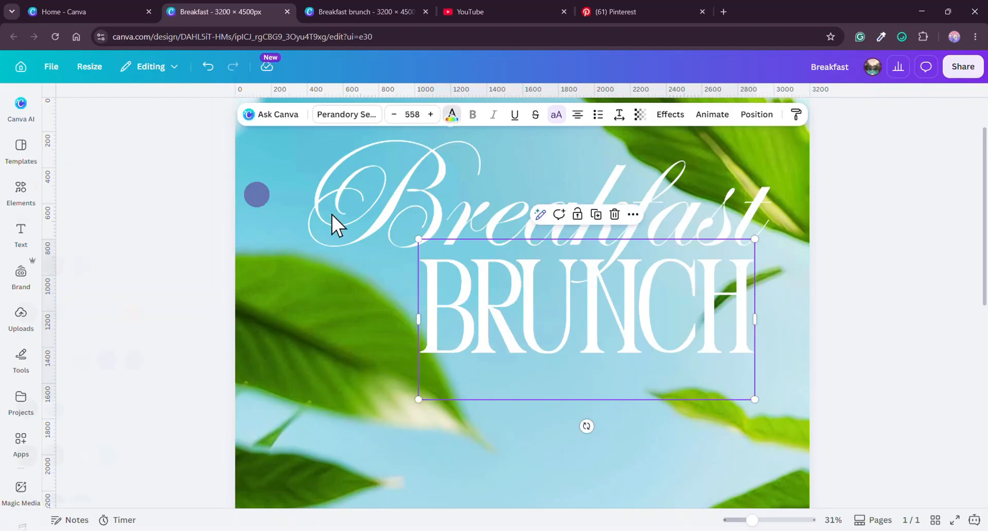
click(61, 232)
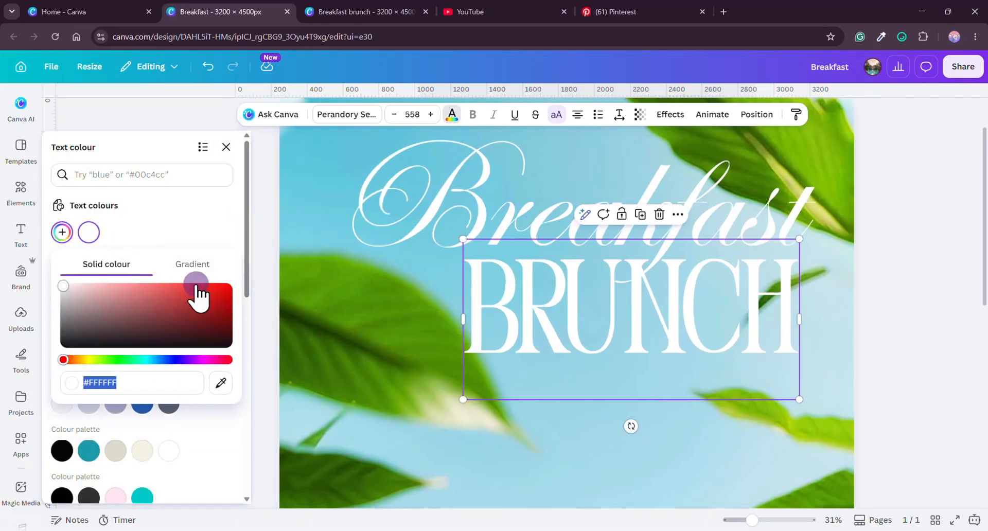
drag(195, 284, 234, 284)
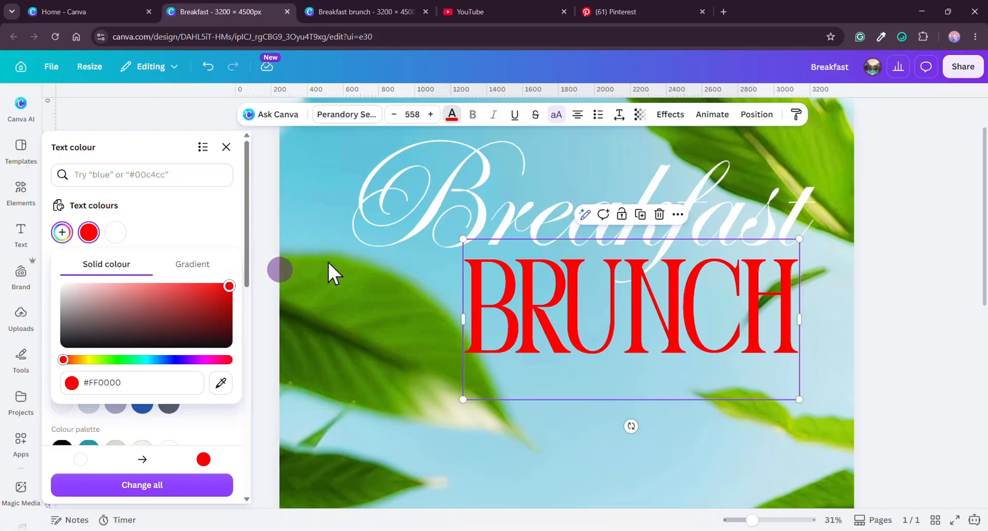
click(859, 269)
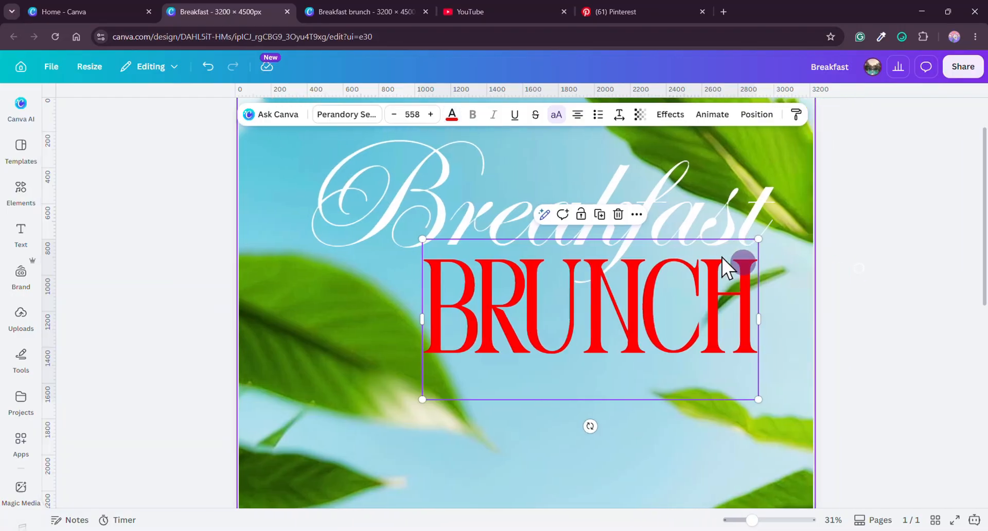
Duplicate the BRUNCH text, change the copy to "&" and align it just left of BRUNCH
click(598, 216)
drag(601, 283, 601, 337)
double_click(601, 337)
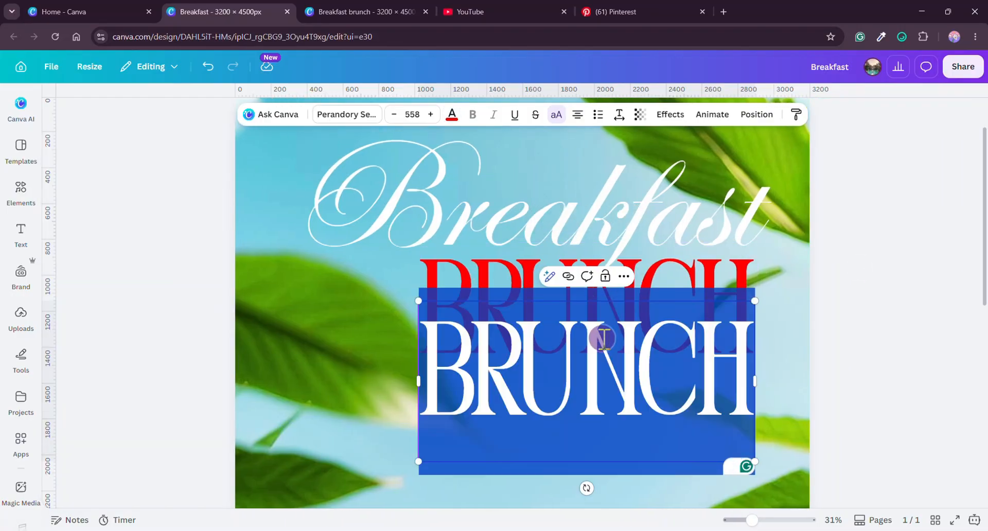
text(&)
click(782, 437)
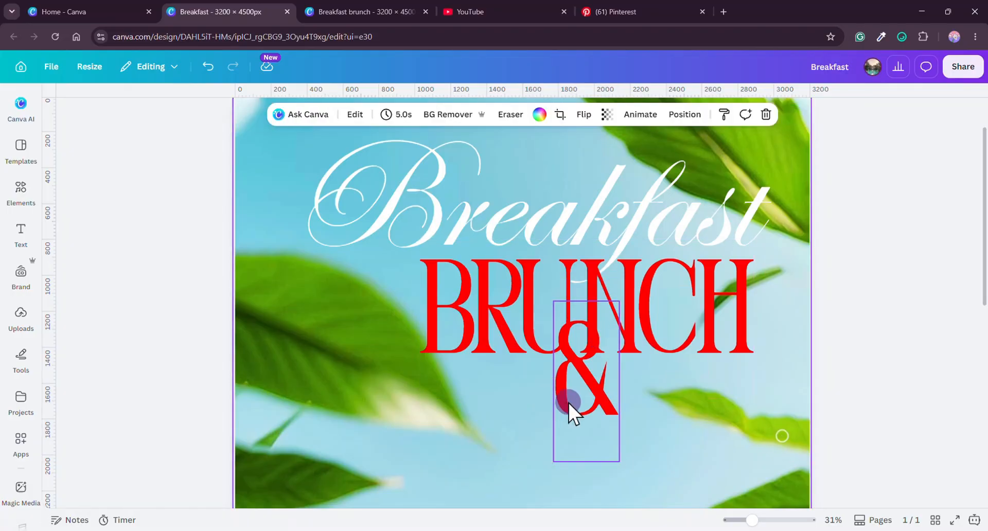
drag(569, 410, 361, 339)
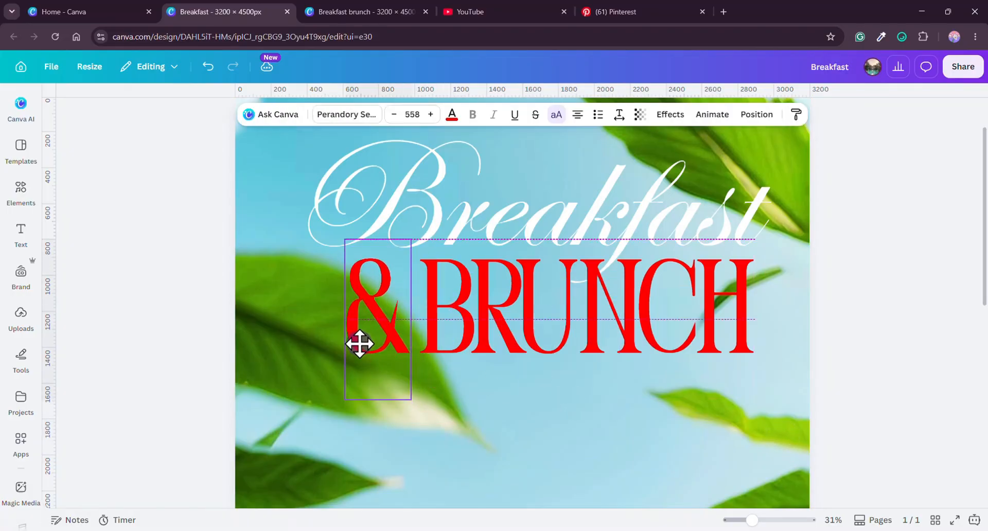
Group the "&" with the BRUNCH text and centre the group horizontally on the page
click(702, 337)
shift+click(345, 319)
click(522, 214)
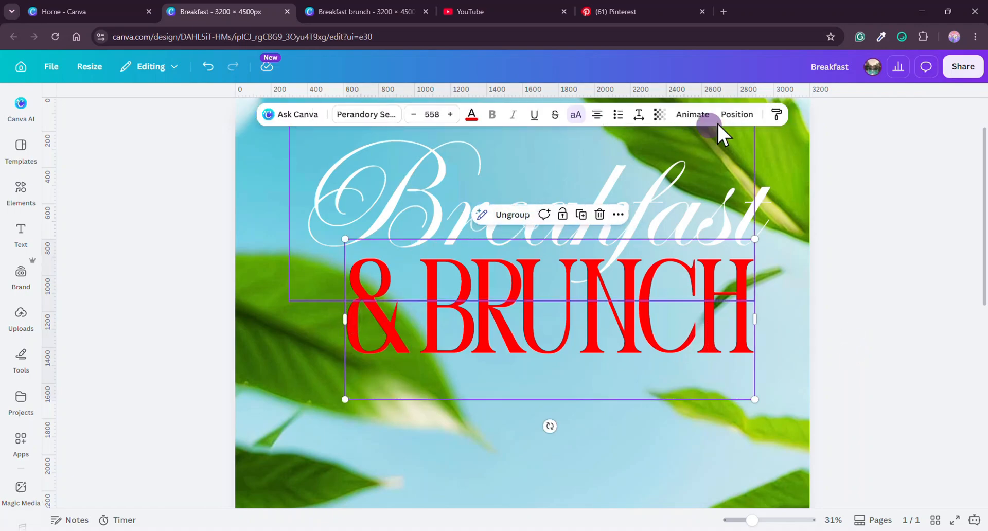
click(752, 114)
click(188, 319)
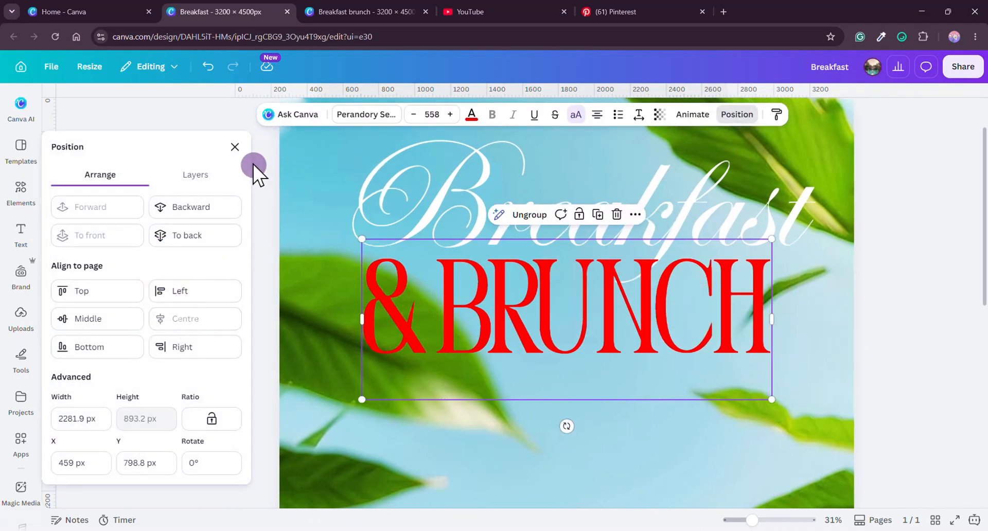
click(235, 147)
Enlarge the & BRUNCH group slightly from its upper-right corner and move the Breakfast title slightly down towards it
drag(727, 239, 740, 210)
click(741, 207)
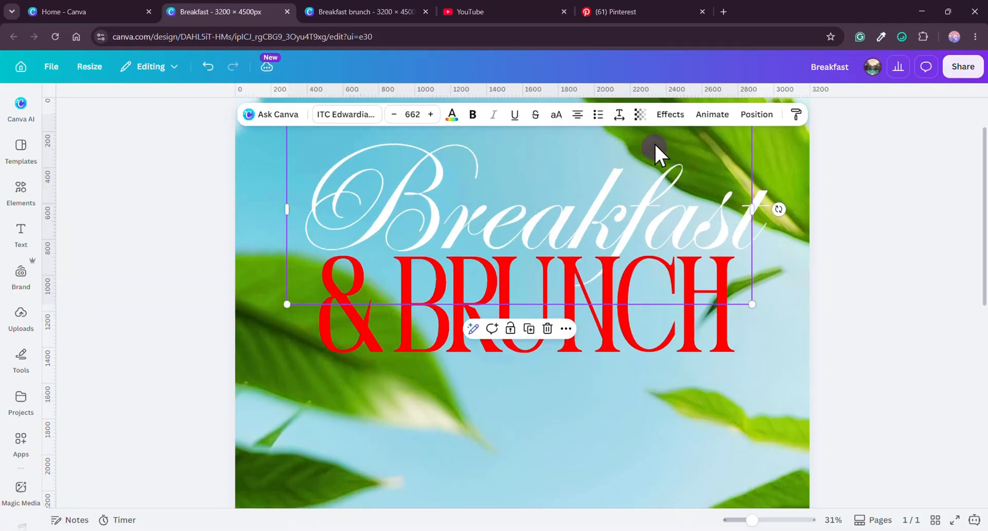
click(853, 294)
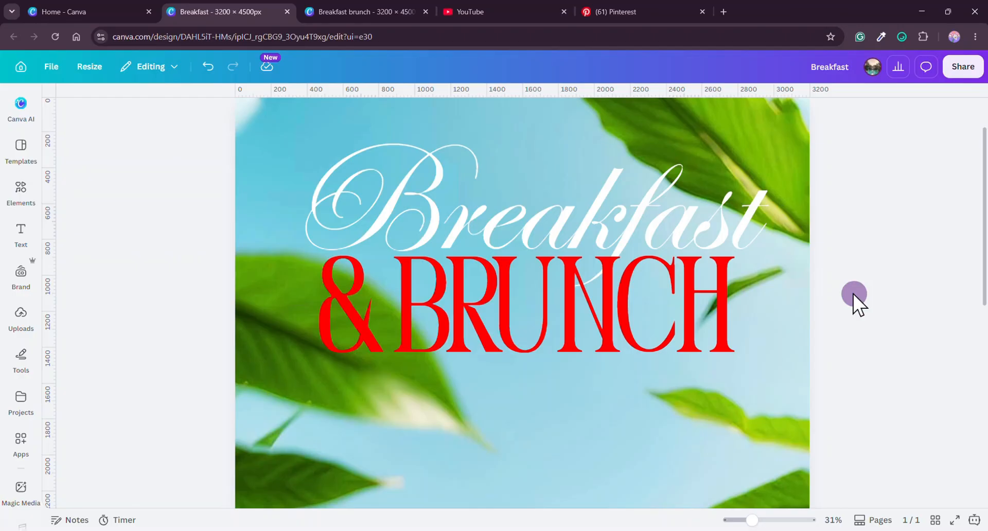
Apply a Drop shadow effect to the Breakfast title with an offset of about 20, blur 10 and transparency 17
click(745, 199)
click(671, 115)
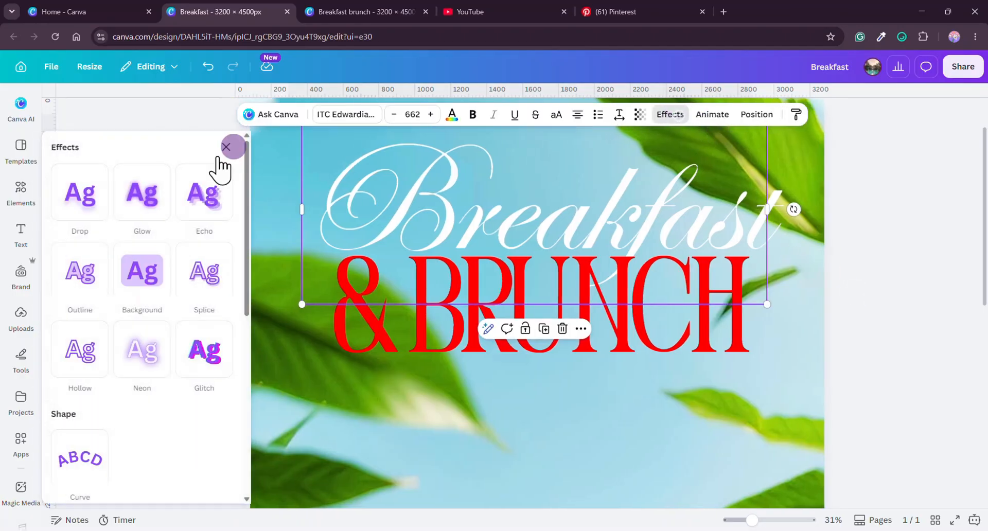
click(74, 206)
scroll(73, 336, down, 2)
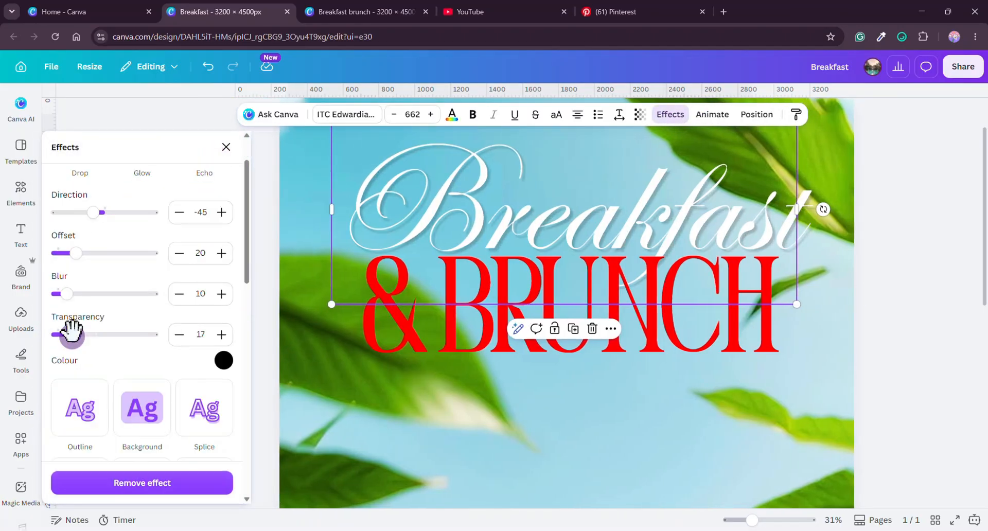
drag(73, 249, 76, 248)
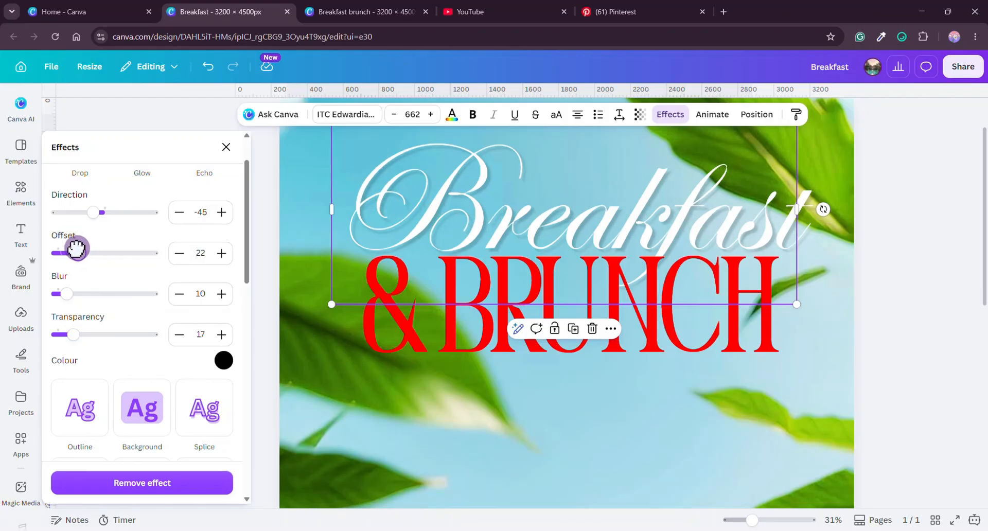
Bring the Breakfast title to the front of the layers and shift it slightly to the left
click(764, 123)
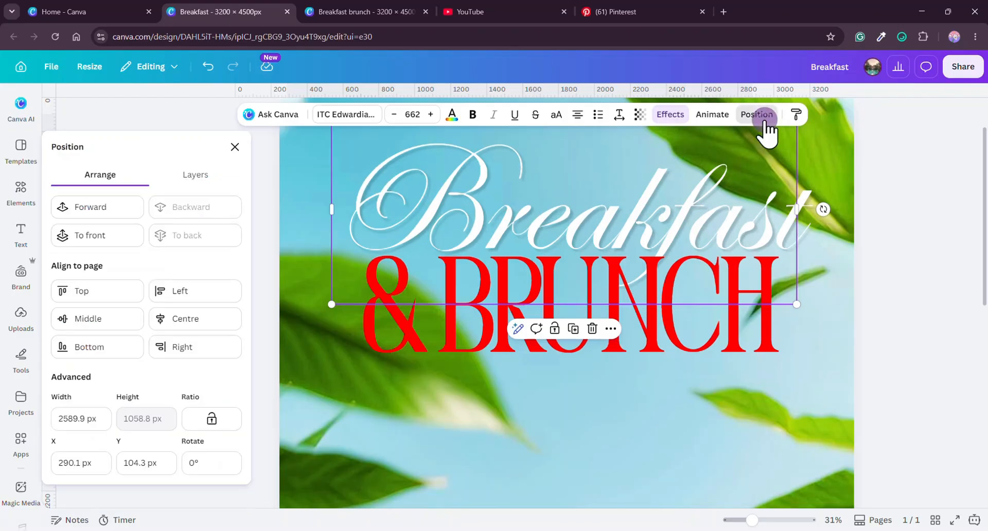
click(764, 122)
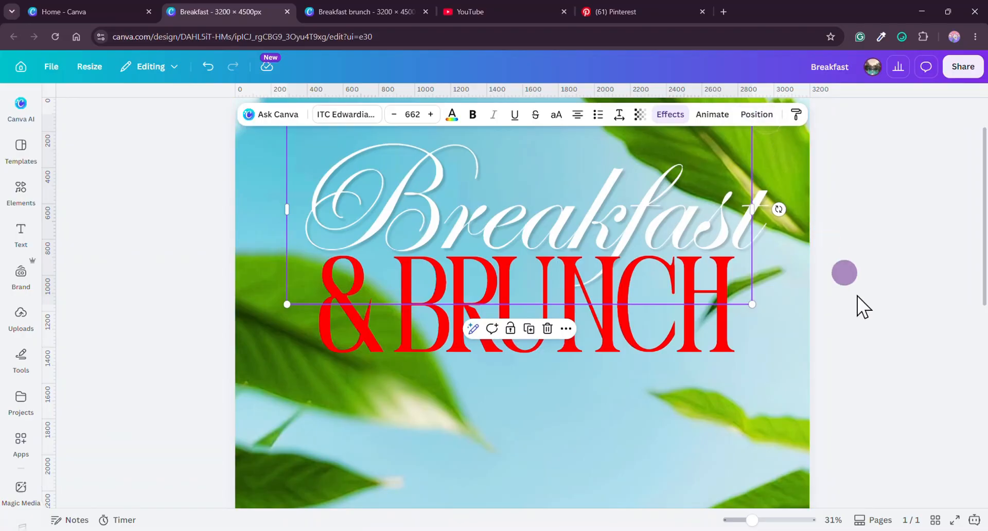
click(867, 267)
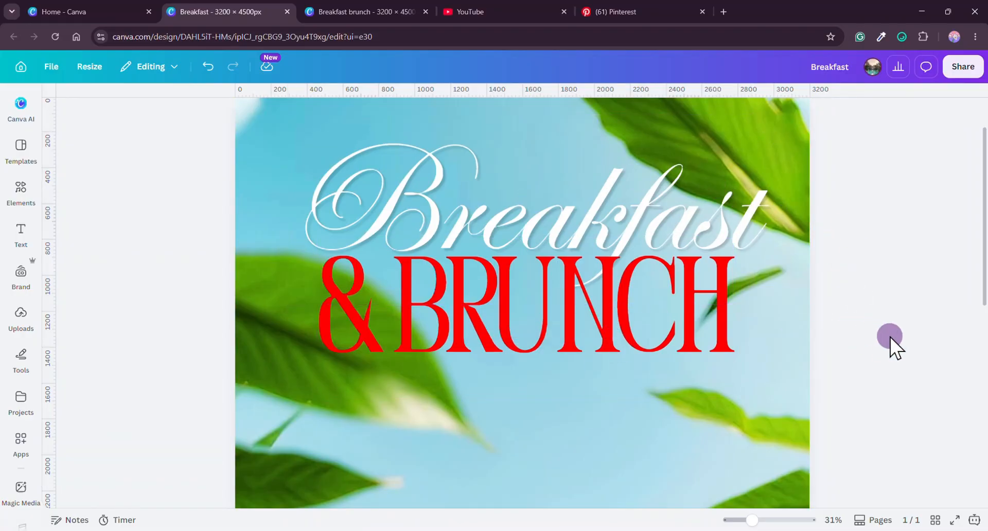
click(657, 205)
right_click(657, 205)
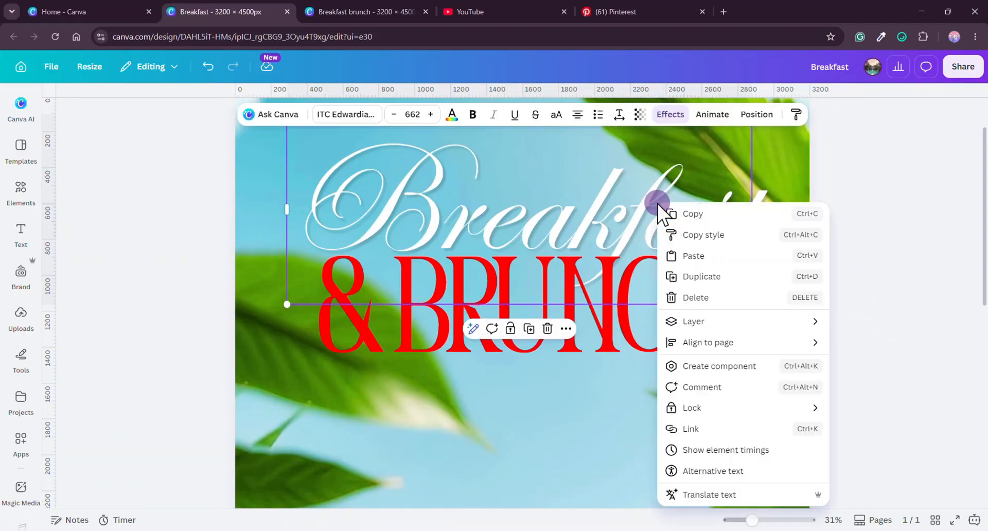
mouse_move(727, 329)
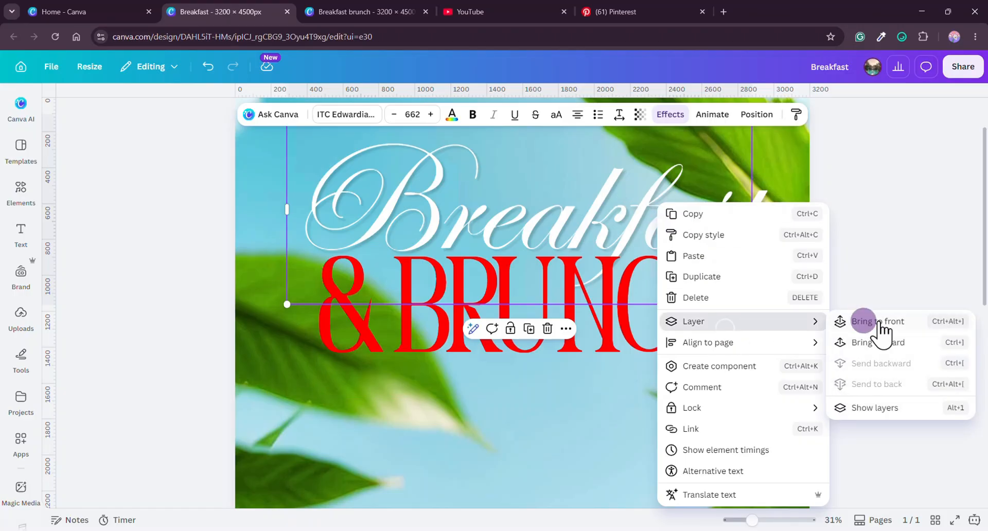
click(911, 321)
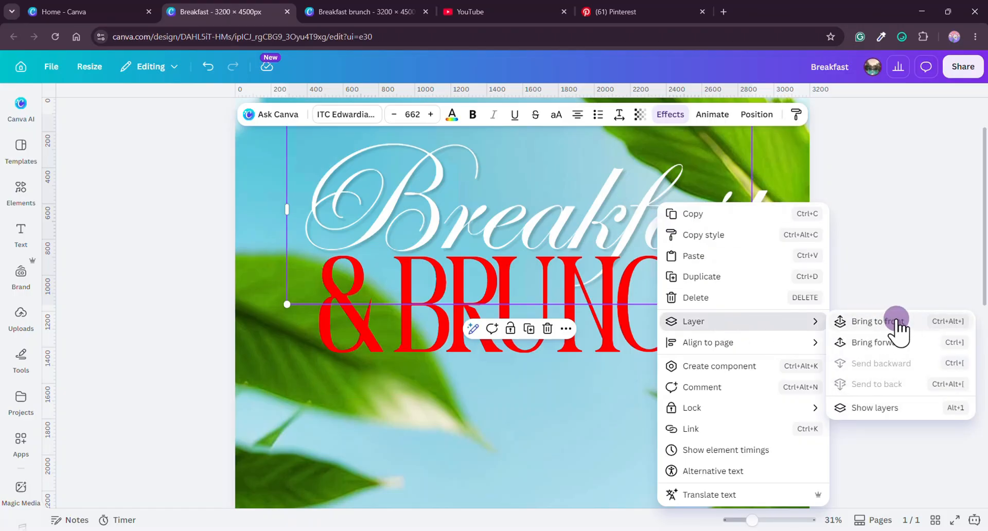
click(889, 242)
click(889, 243)
click(692, 229)
drag(693, 230, 689, 230)
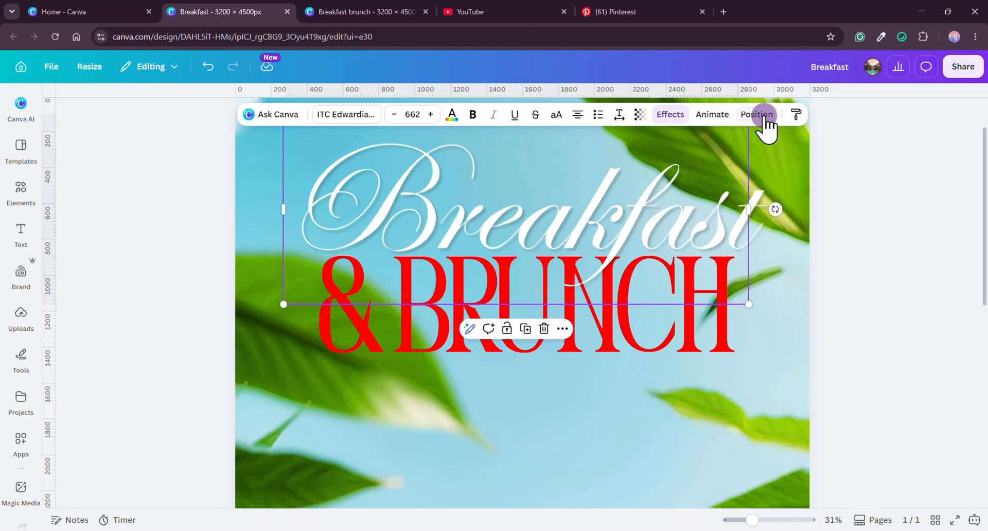
Set the Breakfast title's drop shadow to offset 14 and transparency 28
click(677, 114)
scroll(146, 375, up, 1)
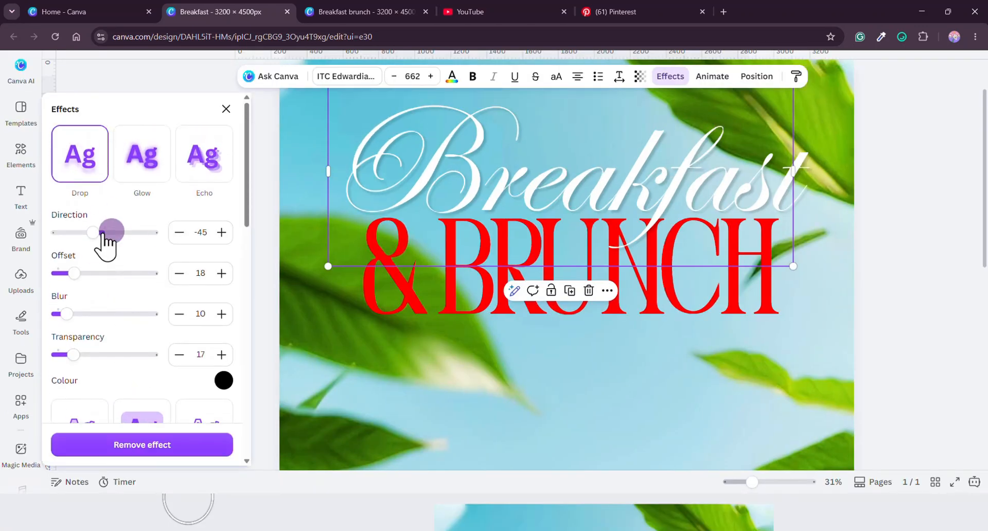
drag(72, 273, 71, 273)
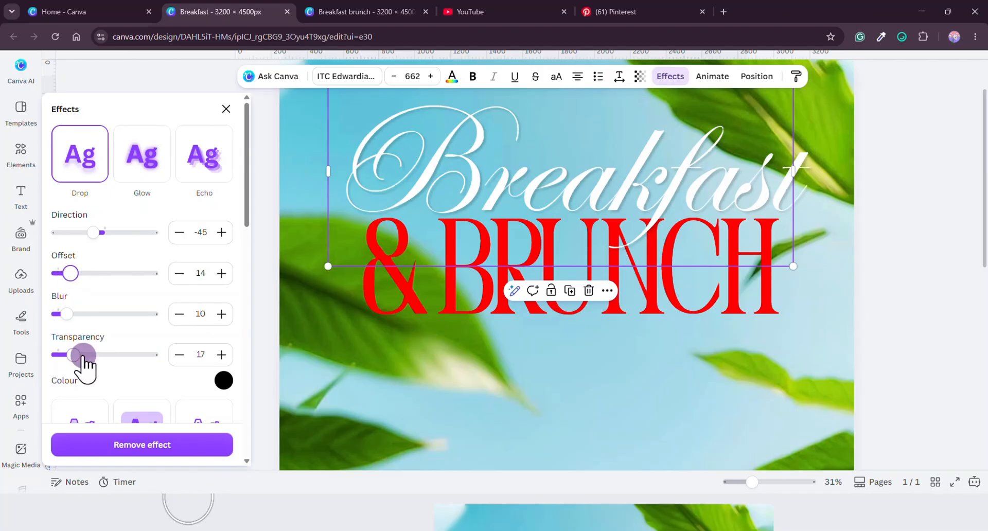
drag(73, 355, 83, 354)
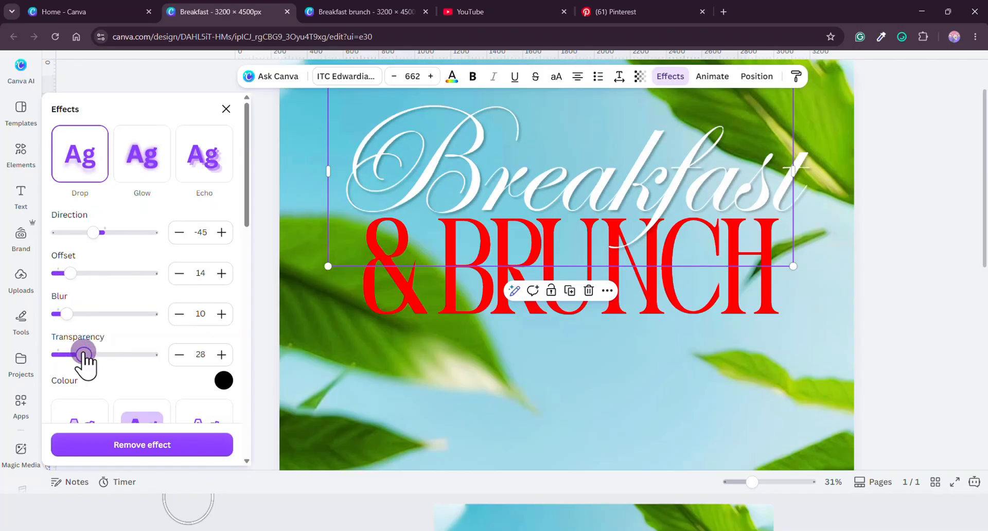
click(226, 109)
click(931, 342)
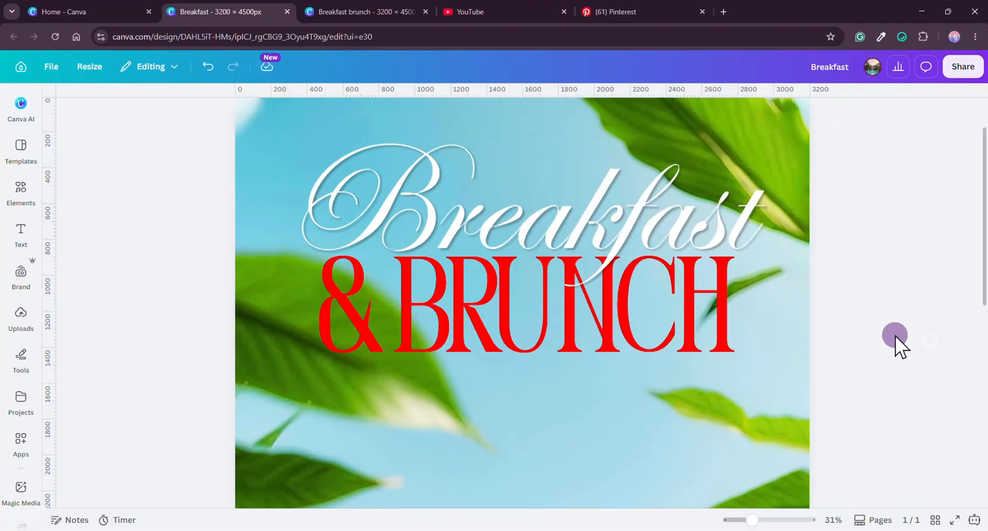
Add the tagline text "GOOD FOOD | GOOD VIBES | GOOD COMPANY" at font size 89.3 over the & BRUNCH text
key(ctrl+z)
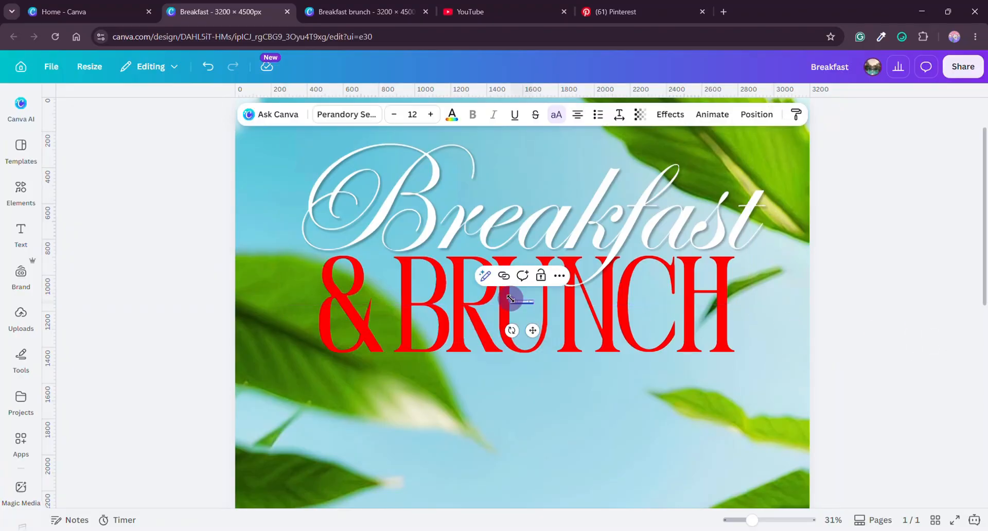
text(GOOD FOOD |)
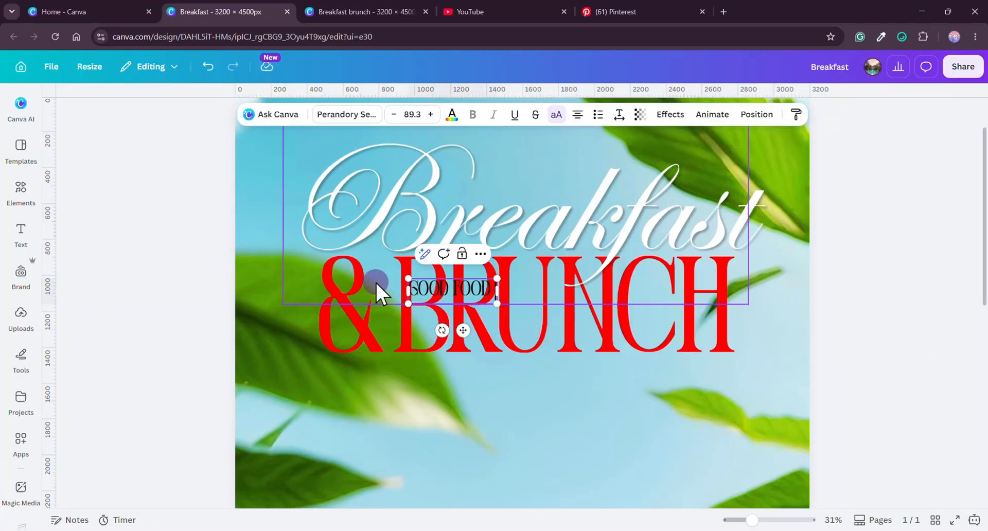
text( GOOD VIBES | GOOD)
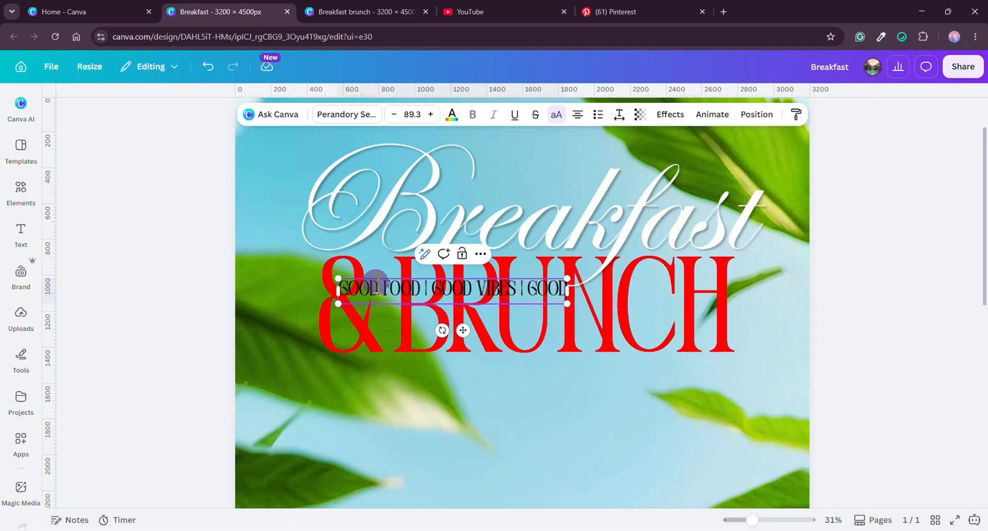
text( COMPANY)
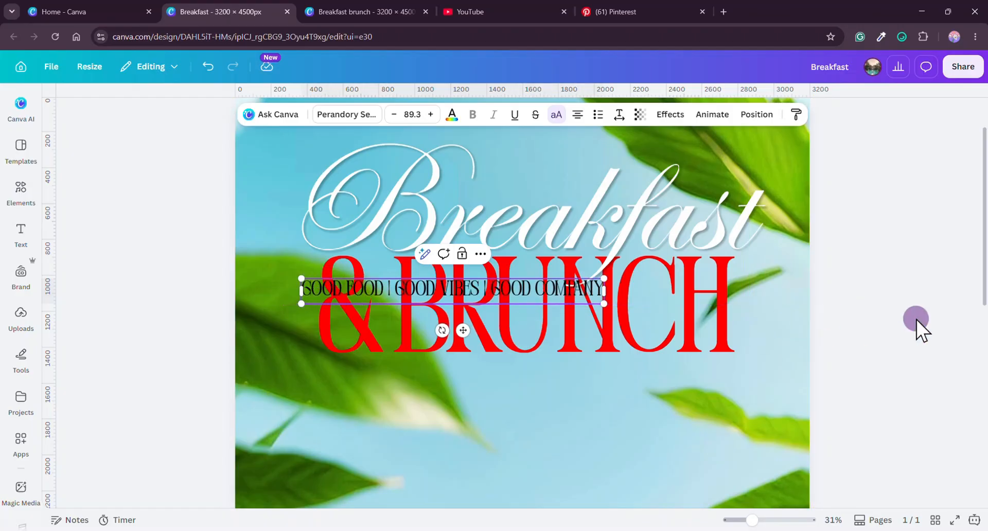
Move the tagline to just beneath the & BRUNCH text, centred horizontally on the page
click(915, 319)
click(490, 292)
drag(529, 288, 600, 374)
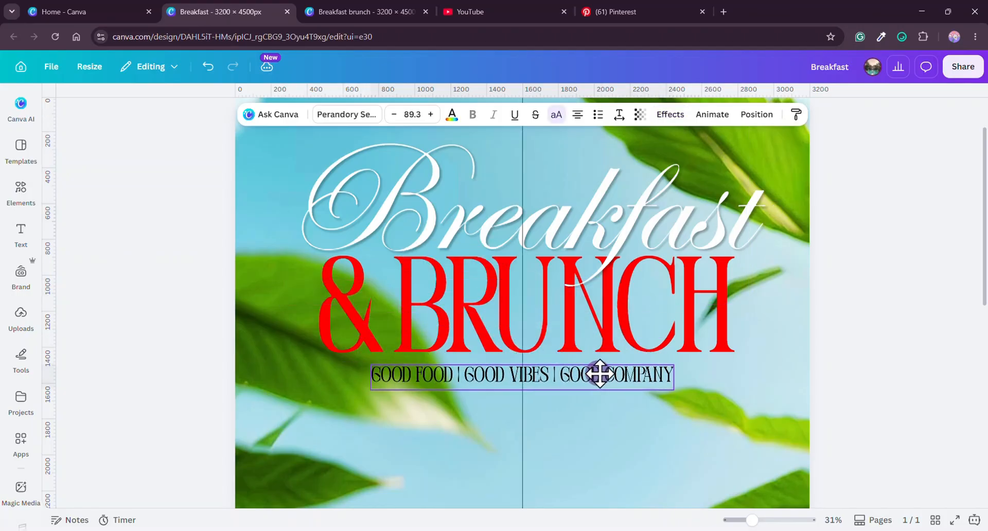
click(805, 364)
scroll(625, 308, down, 2)
scroll(632, 353, up, 1)
Colour the tagline white and set its font to Poppins SemiBold
click(628, 323)
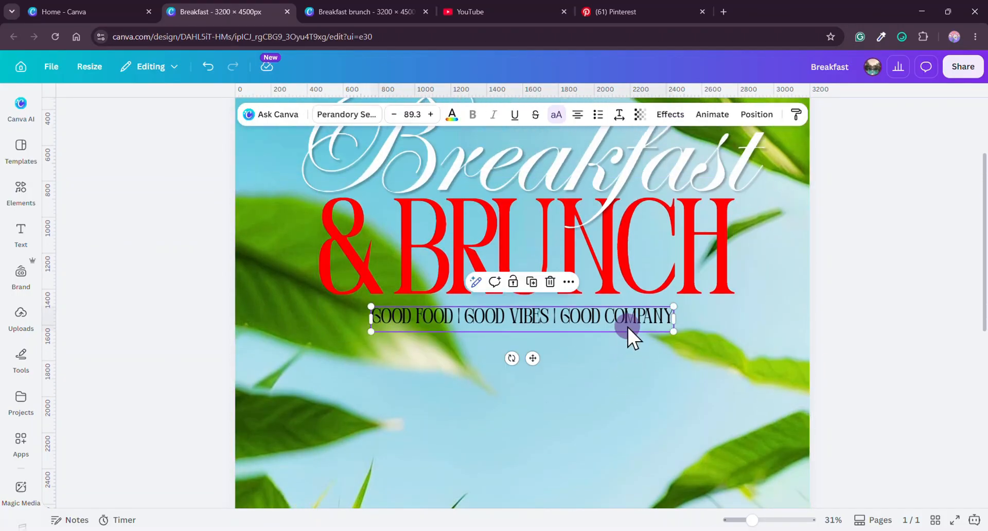
click(451, 113)
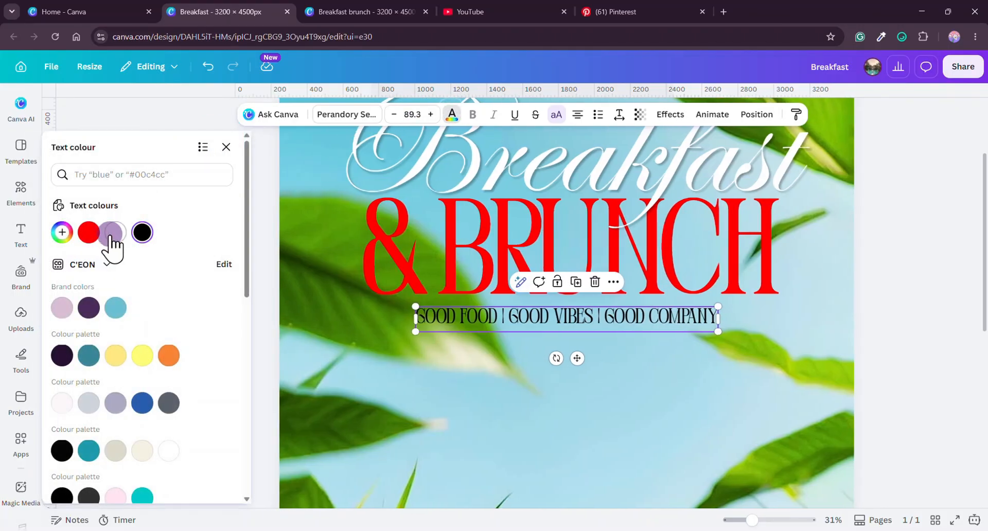
click(115, 232)
click(316, 121)
click(133, 413)
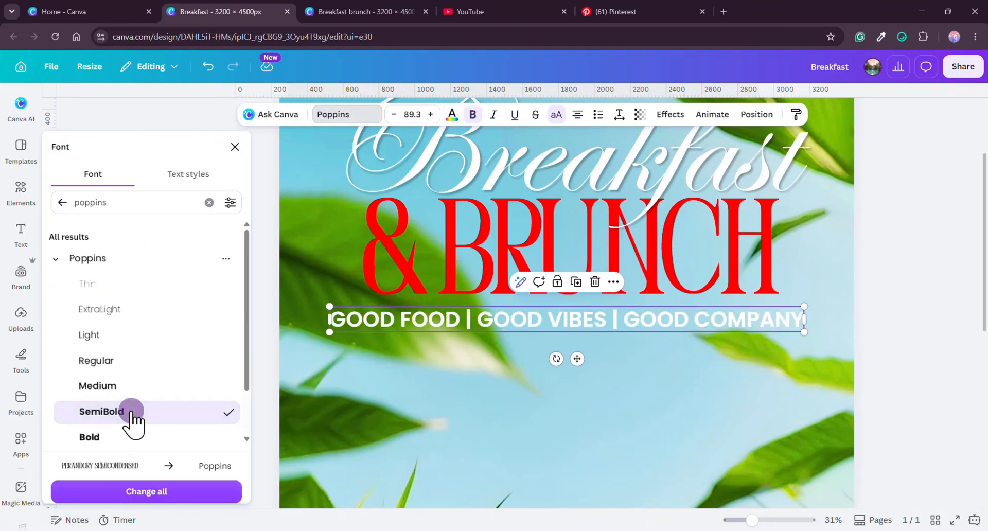
Scale the tagline down to font size 46.6 and set its letter spacing to 695
click(344, 329)
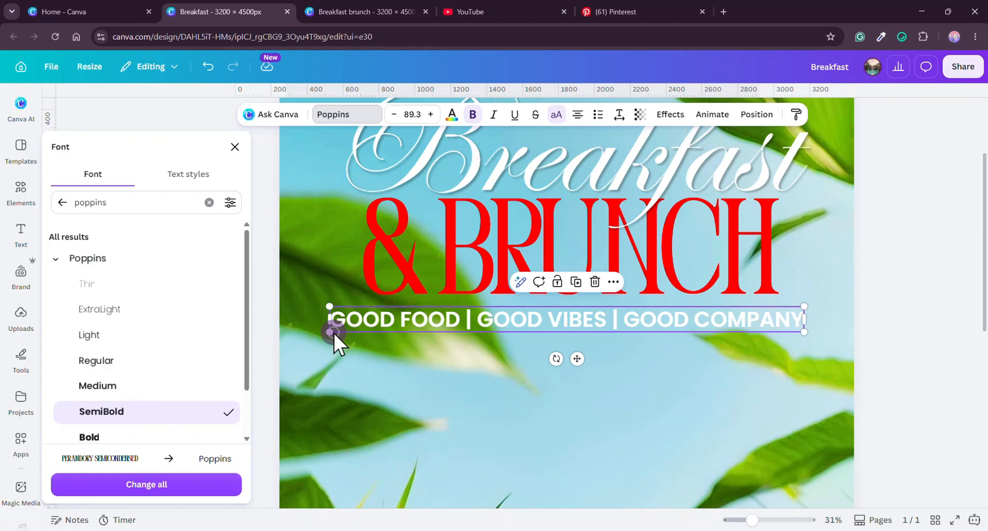
drag(333, 332, 558, 306)
click(619, 114)
drag(592, 162, 637, 166)
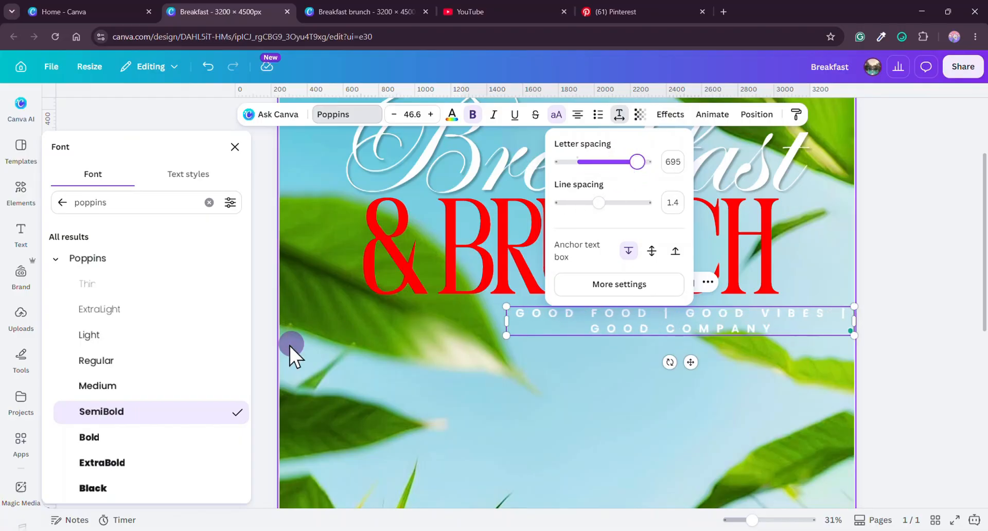
Switch the tagline to Poppins Medium and fit it on one line at font size 33.4, centred under & BRUNCH
click(117, 390)
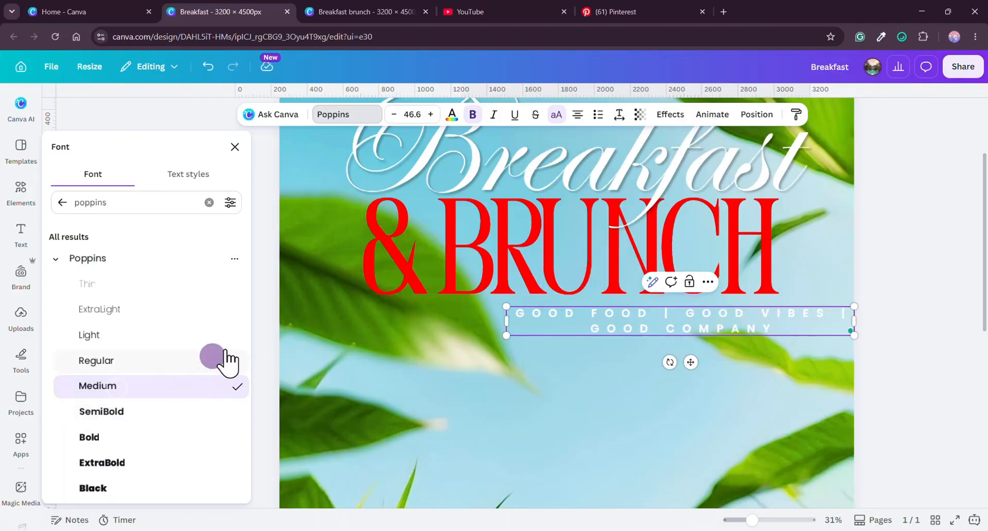
click(237, 147)
drag(810, 321, 902, 321)
drag(462, 307, 499, 317)
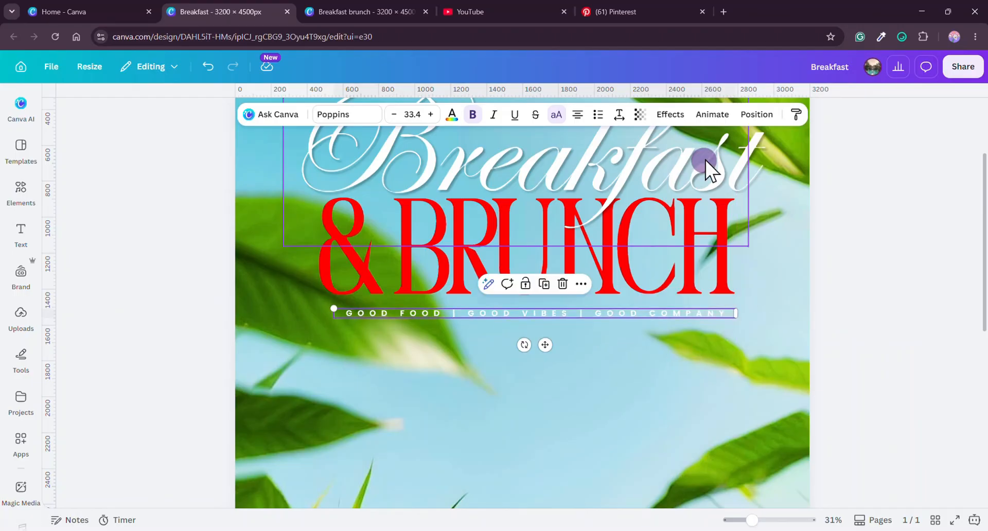
click(756, 114)
drag(767, 315, 579, 346)
click(891, 330)
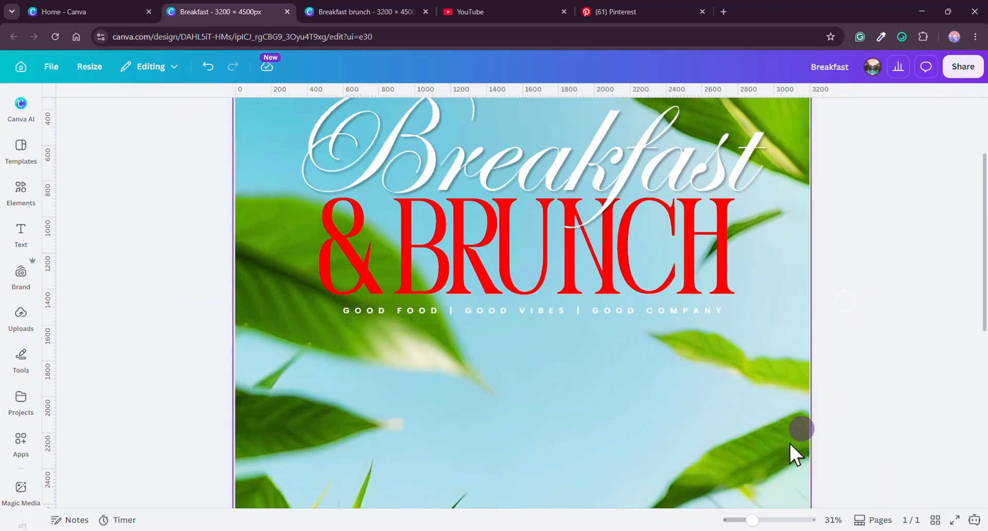
Apply a Drop shadow to the tagline with direction -100, offset 29, blur 2 and transparency 32
mouse_move(751, 519)
mouse_down()
mouse_move(742, 520)
mouse_move(753, 520)
mouse_up()
click(703, 309)
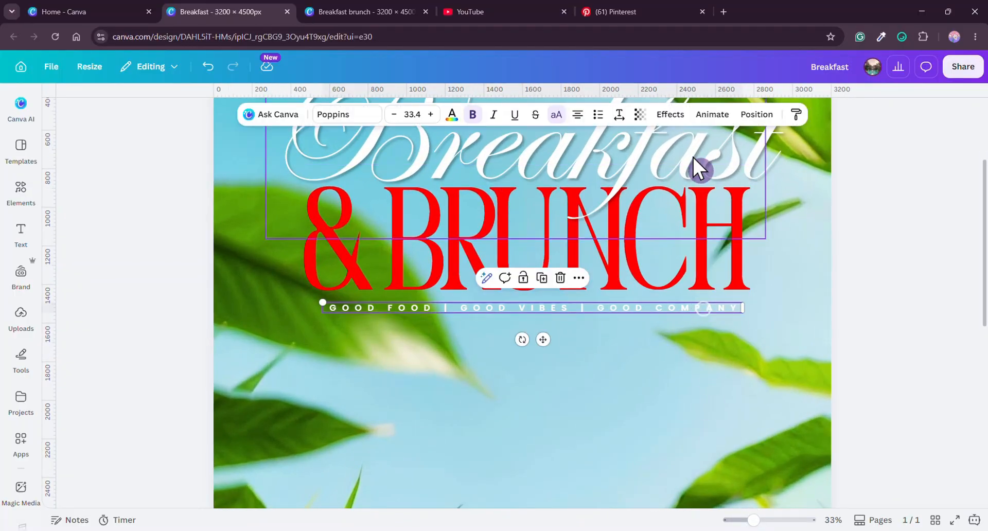
click(679, 122)
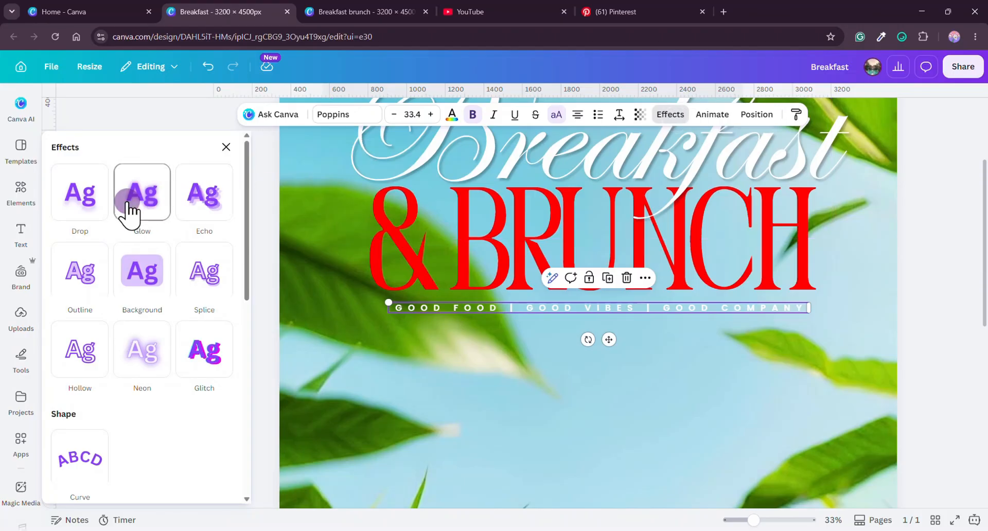
click(81, 203)
scroll(137, 408, down, 2)
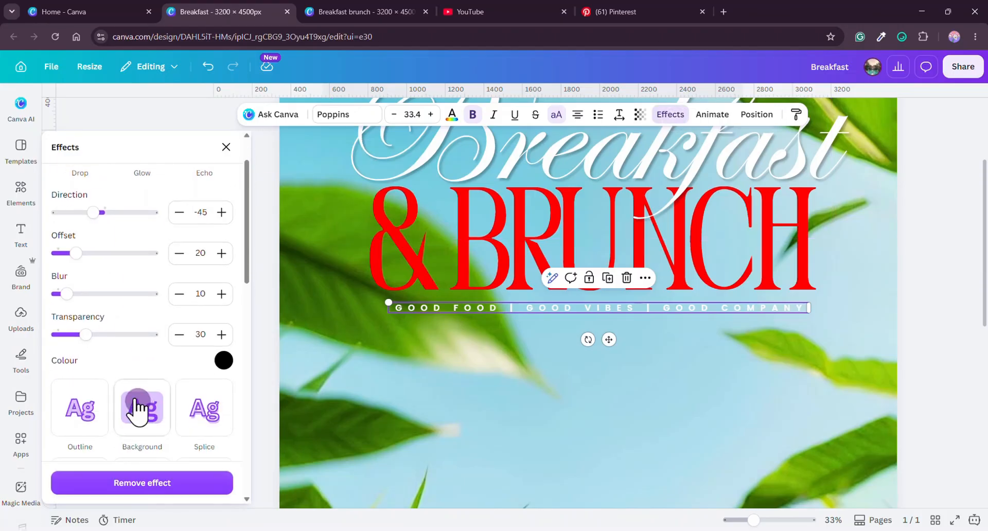
drag(88, 338, 120, 335)
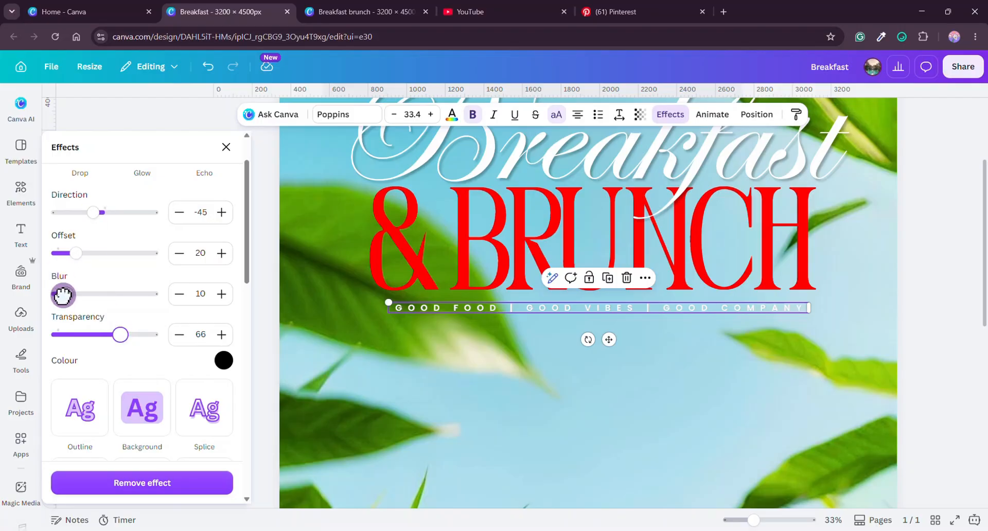
drag(61, 295, 58, 295)
mouse_move(80, 253)
mouse_down()
mouse_move(95, 256)
mouse_move(84, 257)
mouse_up()
mouse_move(93, 213)
mouse_down()
mouse_move(66, 213)
mouse_move(77, 217)
mouse_up()
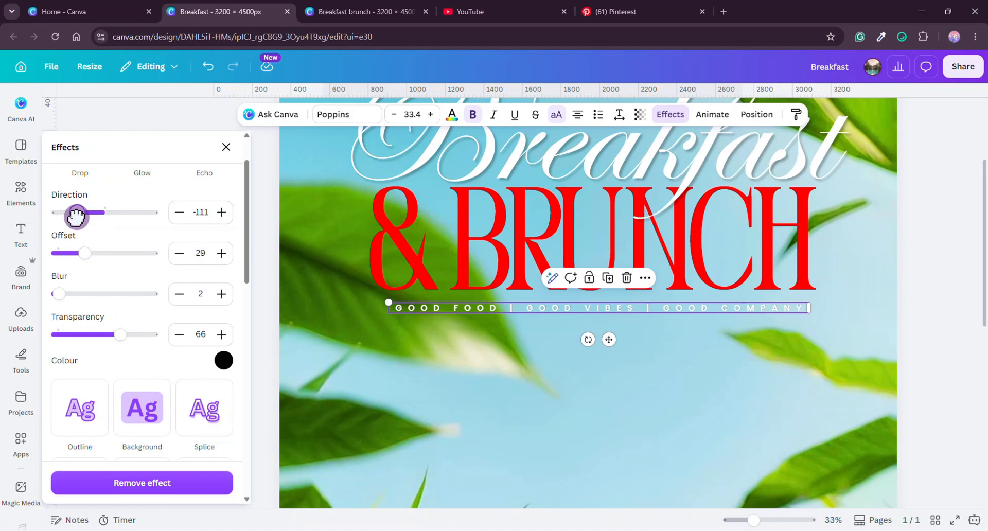
drag(124, 336, 86, 334)
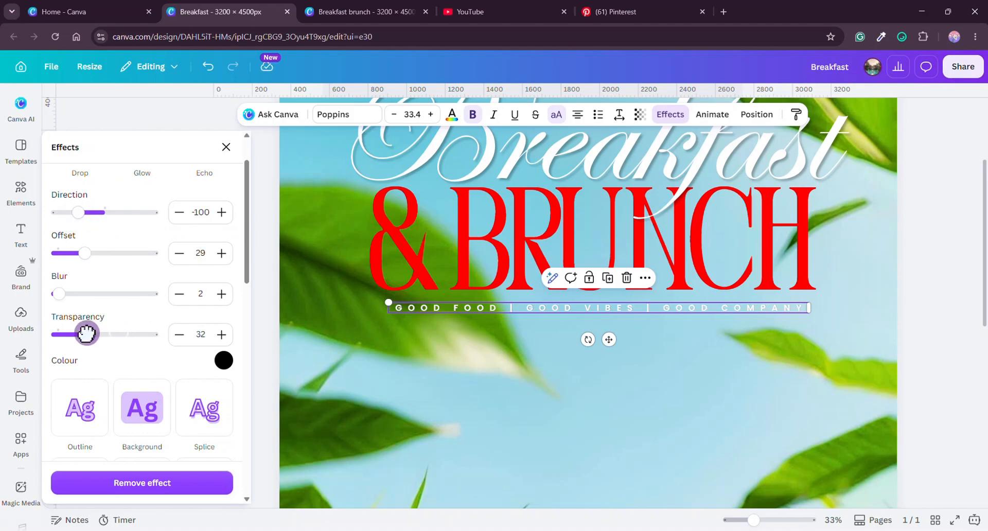
click(227, 147)
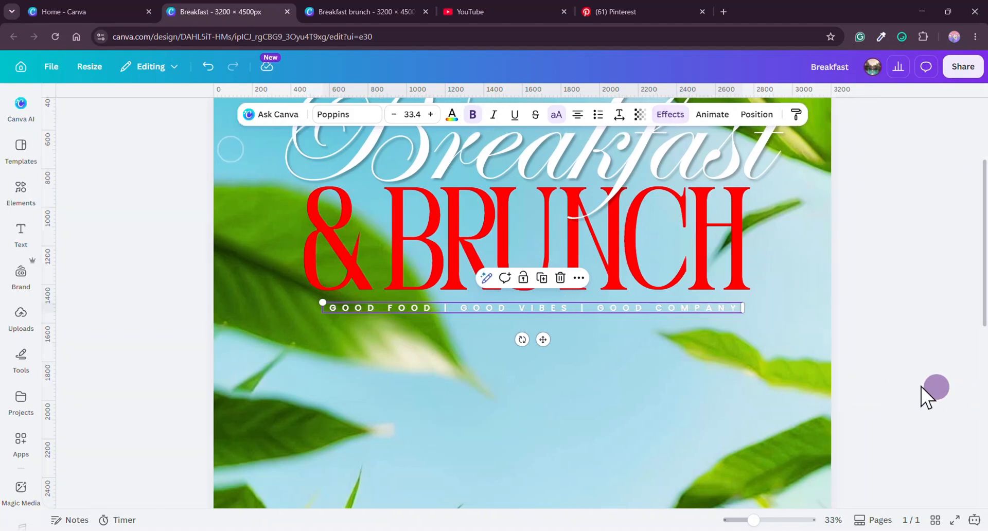
Add the stacked waffles image to the flyer and place it in the middle of the page's lower part
click(918, 388)
drag(749, 521, 736, 516)
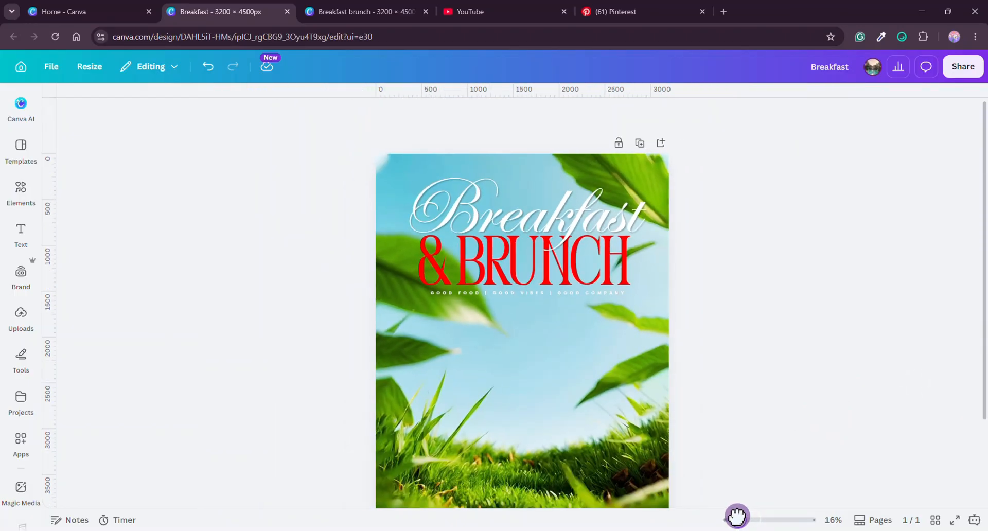
click(544, 356)
drag(547, 342, 430, 190)
click(501, 149)
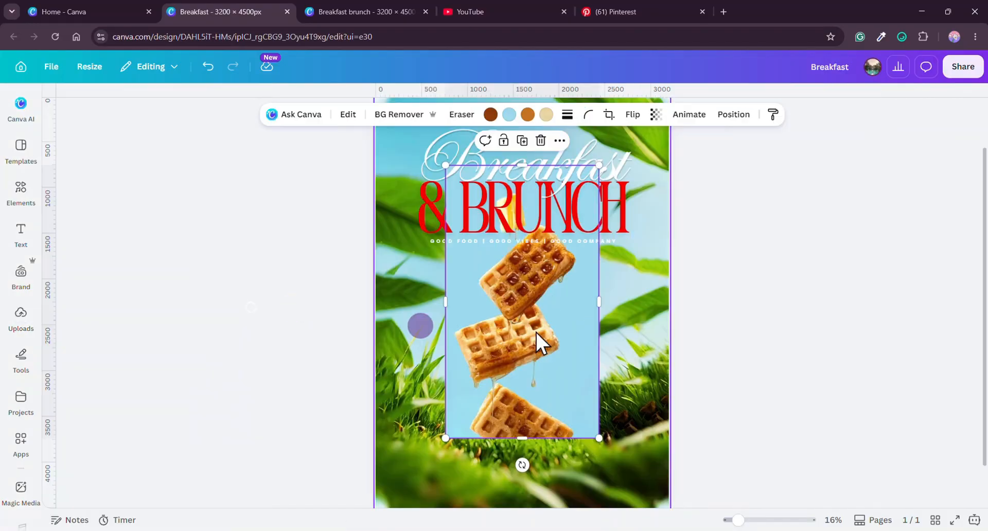
click(763, 341)
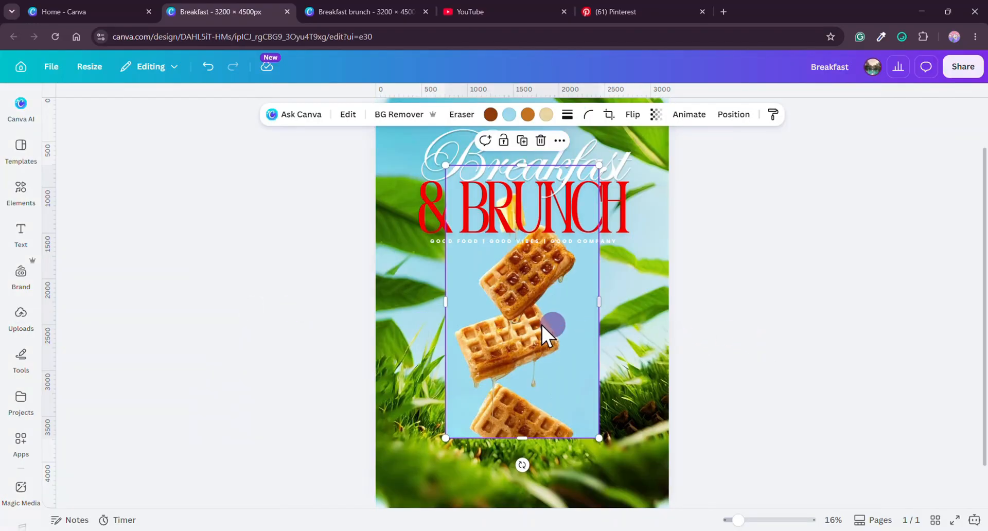
drag(538, 323, 537, 371)
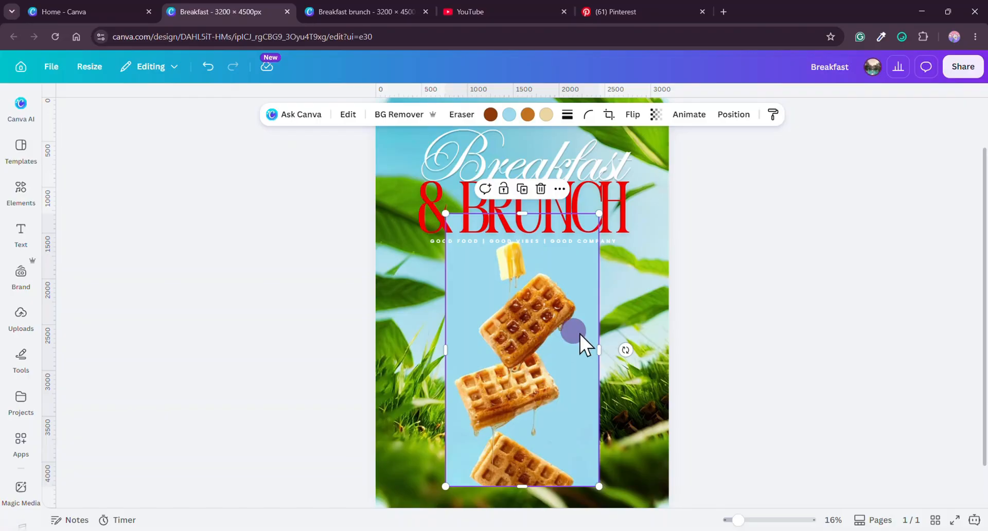
Remove the waffle image's background, scale it down slightly and position it just below the tagline
click(404, 115)
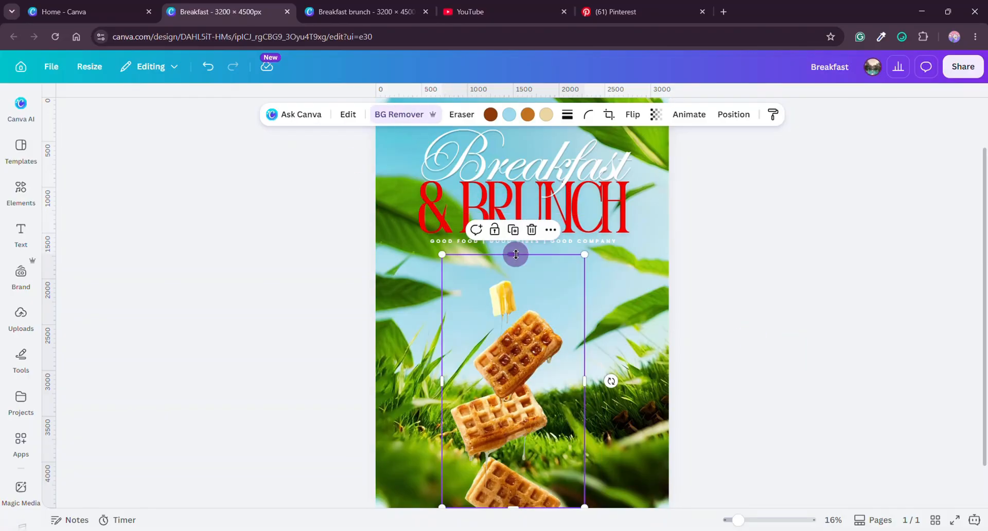
drag(514, 256, 536, 317)
click(773, 368)
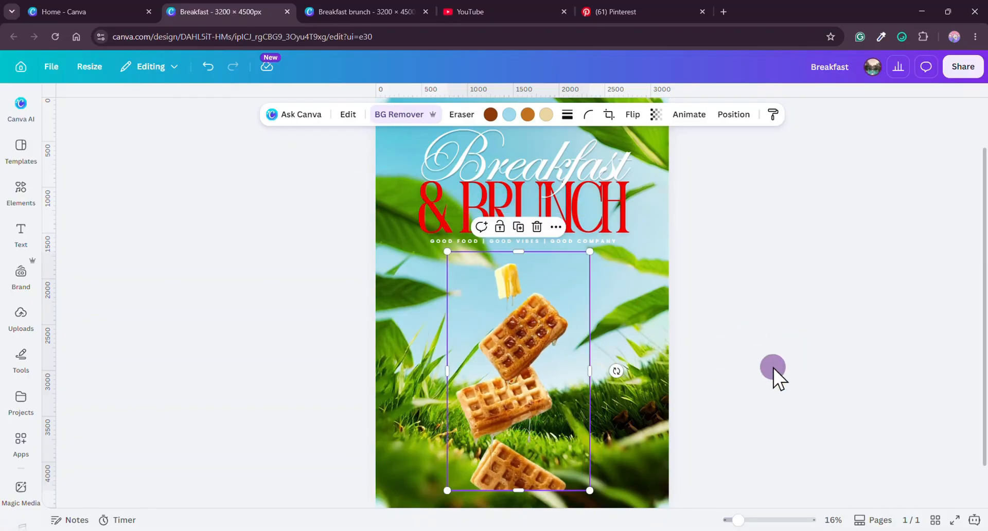
Apply the warm Capri filter to the waffle image at intensity 100
click(511, 322)
click(349, 114)
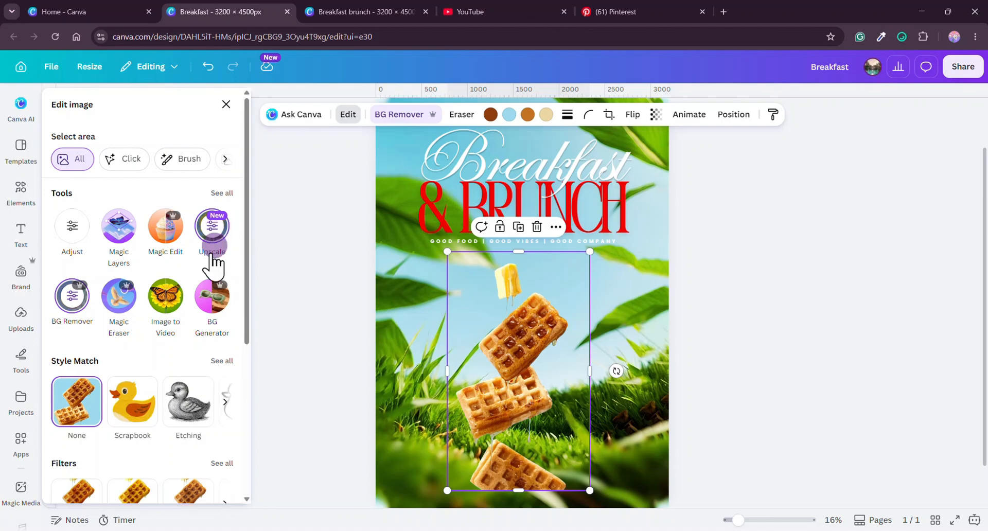
scroll(181, 359, down, 4)
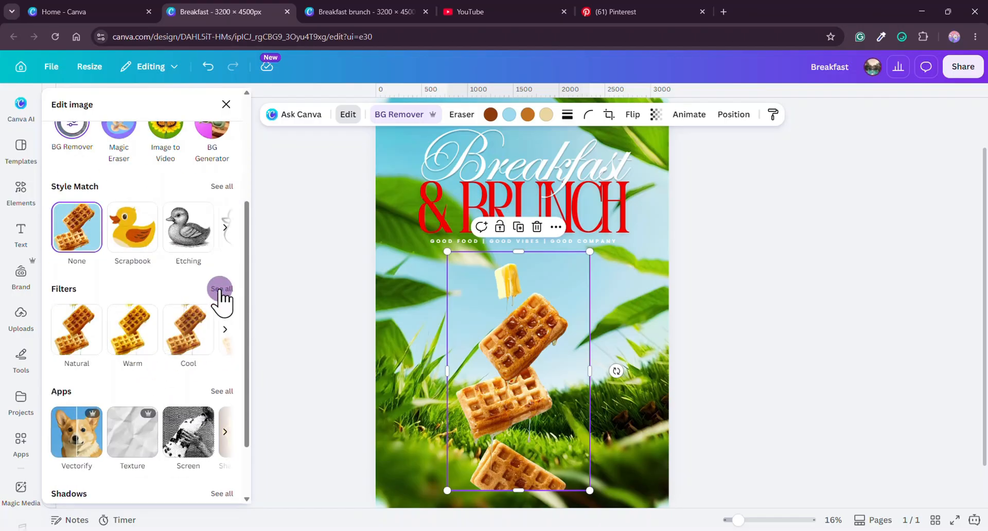
click(221, 289)
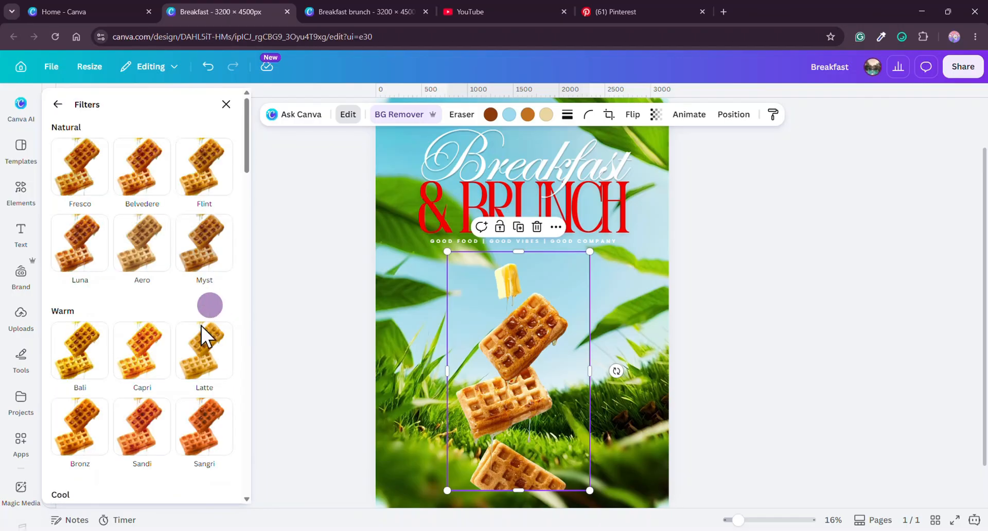
scroll(201, 326, down, 3)
click(150, 246)
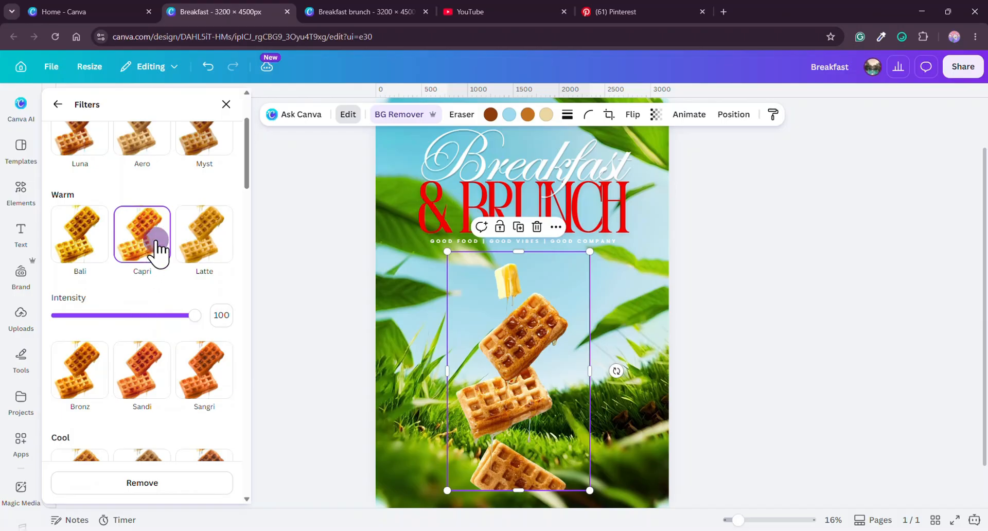
scroll(82, 128, up, 3)
click(57, 105)
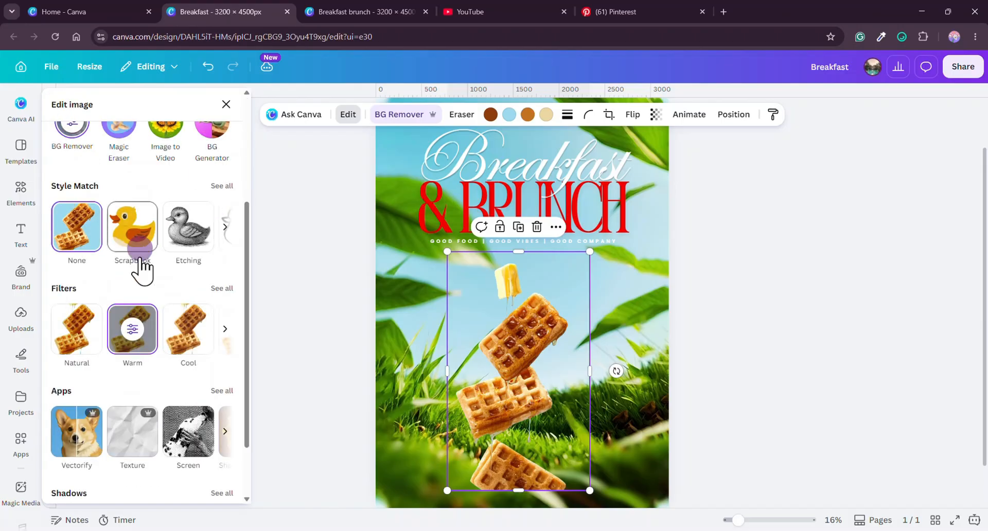
Adjust the waffle image with vibrance 42, saturation 40 and sharpness 38
scroll(139, 265, up, 3)
click(83, 229)
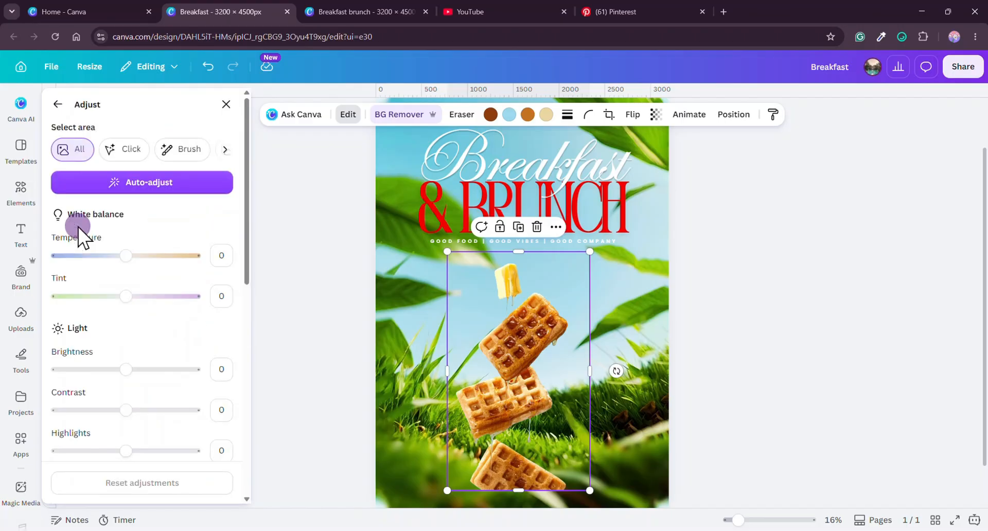
scroll(161, 314, down, 6)
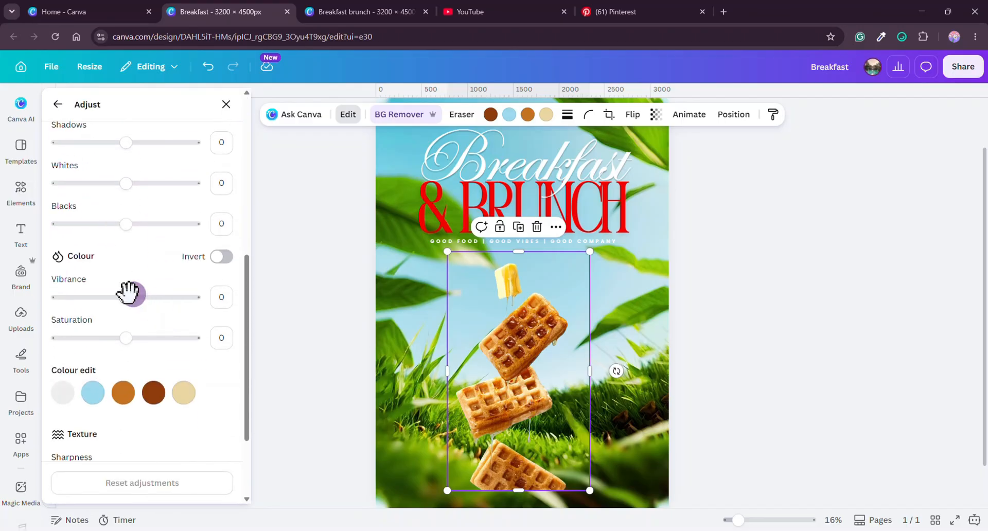
drag(126, 298, 155, 295)
drag(130, 336, 152, 357)
scroll(152, 355, down, 3)
scroll(134, 257, up, 6)
click(125, 192)
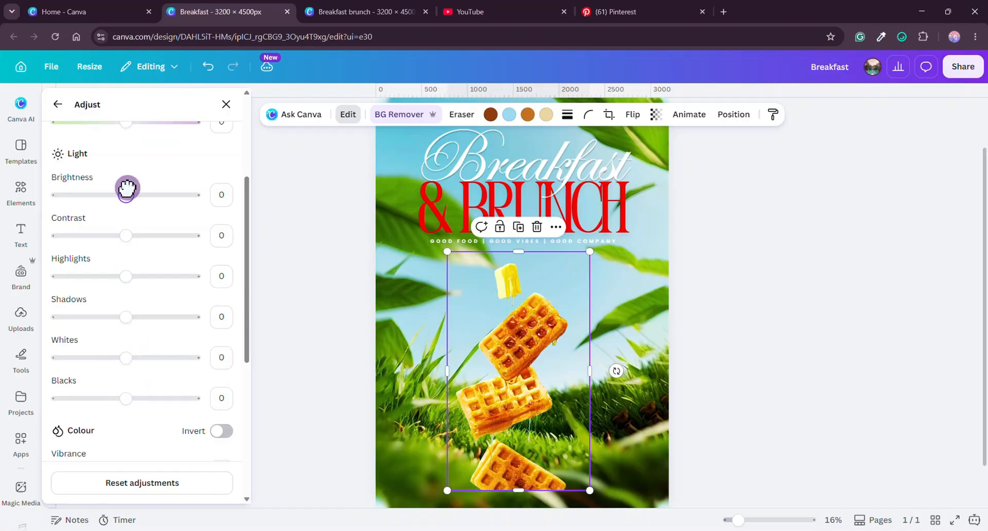
Set the waffle image's vibrance to 12 and saturation to 24
scroll(154, 308, down, 5)
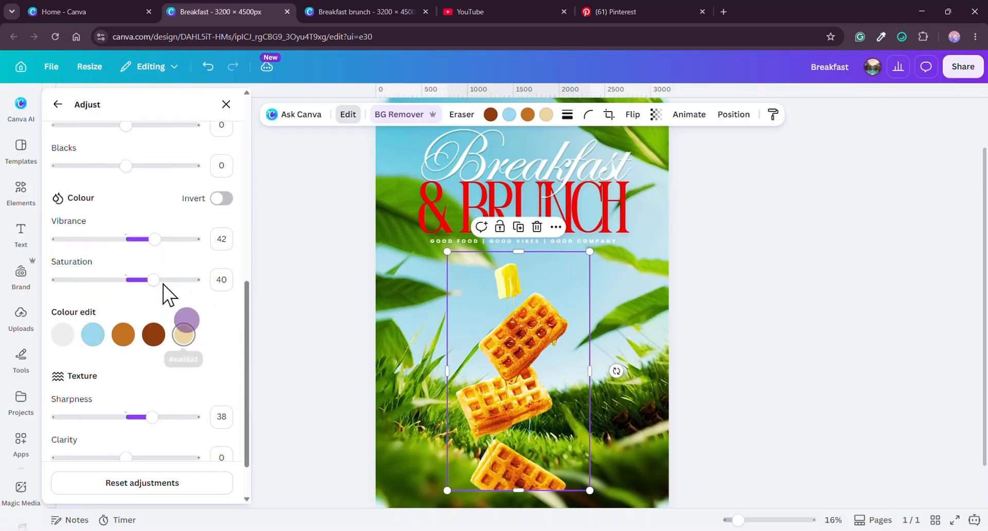
drag(146, 280, 130, 284)
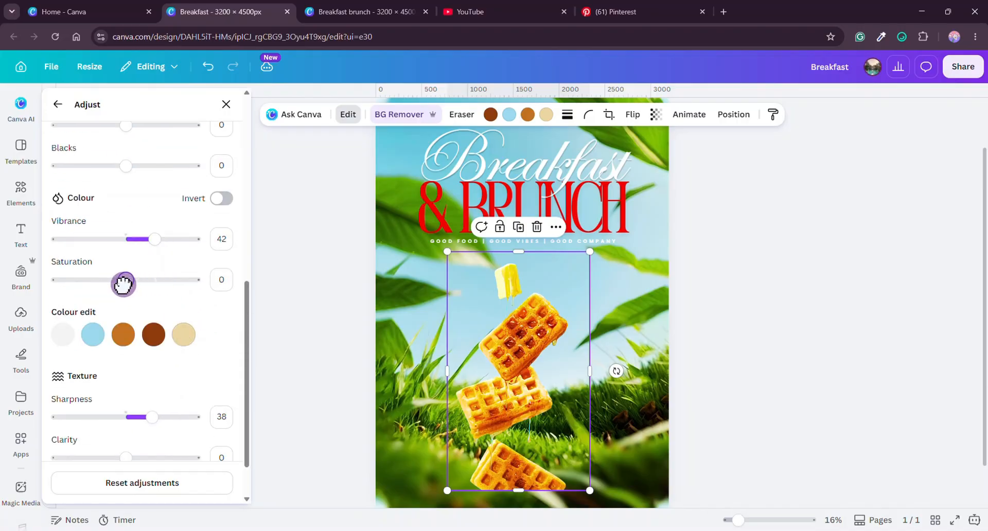
drag(154, 239, 134, 240)
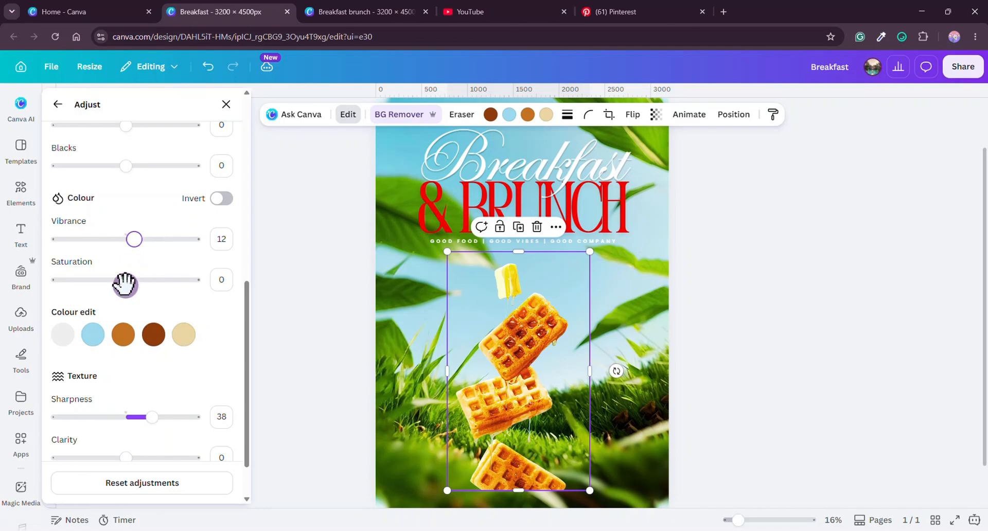
drag(125, 285, 142, 286)
click(226, 104)
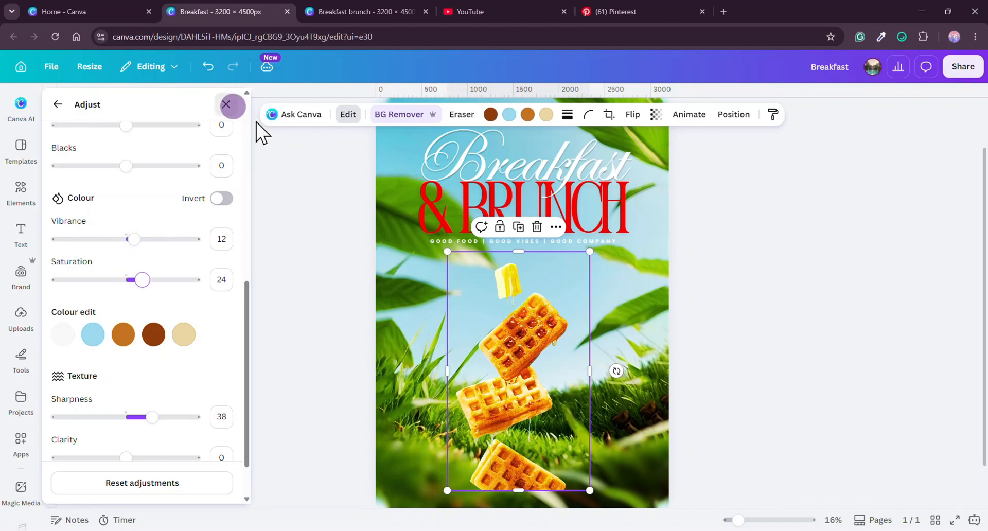
click(792, 338)
click(450, 366)
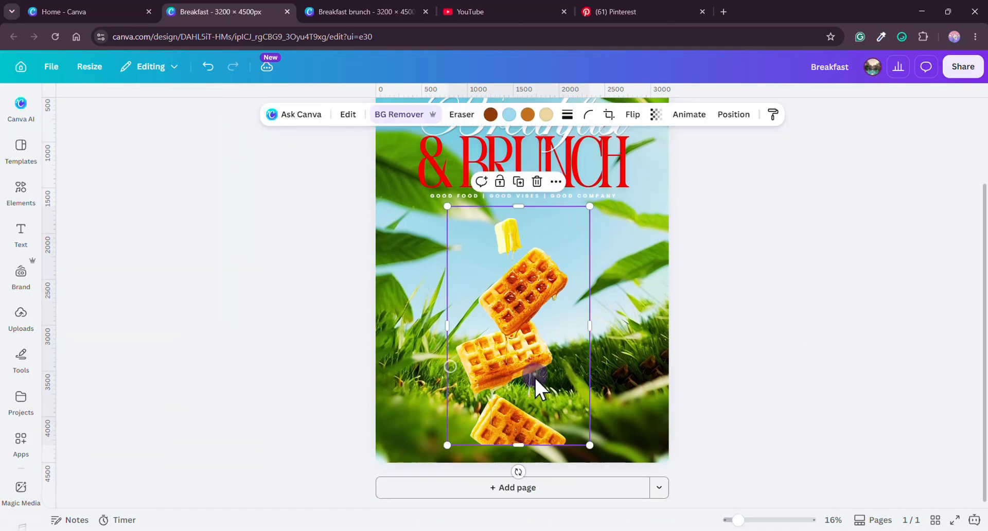
Move the waffle image down to the page's bottom edge and enlarge it slightly toward the tagline
drag(534, 376, 539, 392)
click(735, 115)
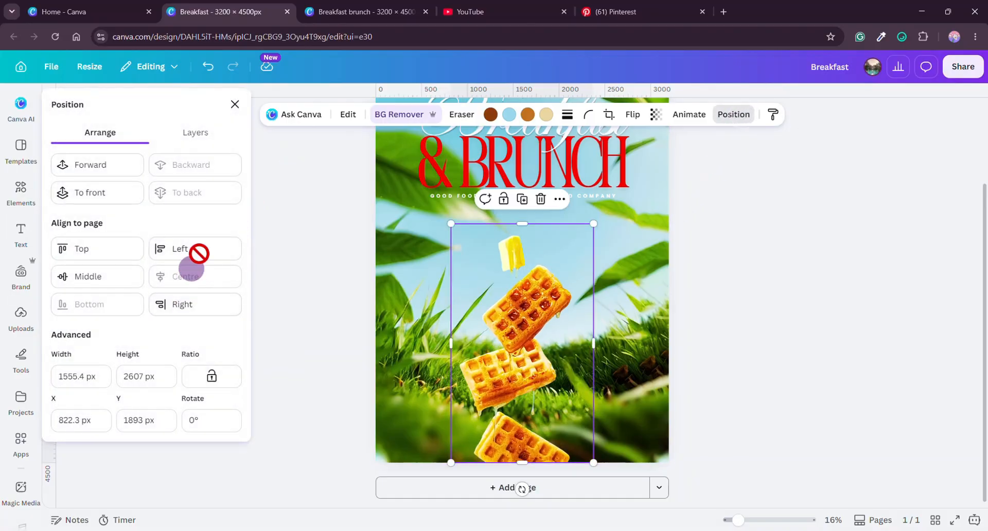
click(233, 105)
click(710, 291)
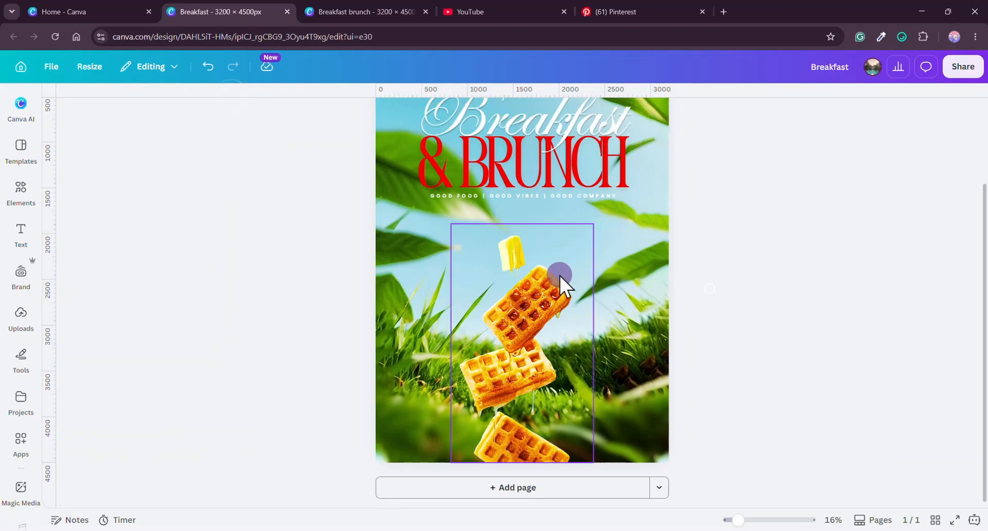
click(560, 276)
drag(594, 223, 608, 200)
click(765, 323)
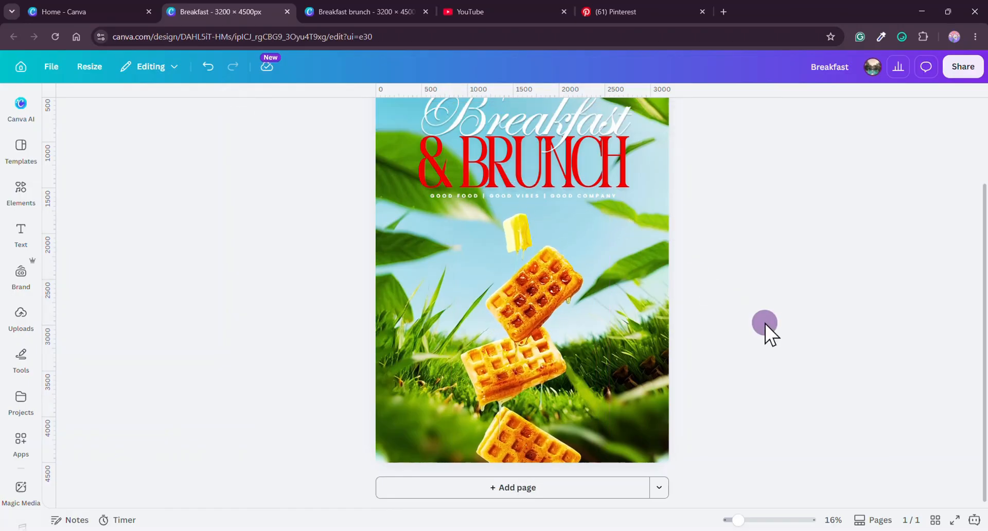
Add the event details "16/6 | 11 AM" with the venue address and "ADM: $5,500 JMD" in white at the flyer's lower corners
click(461, 166)
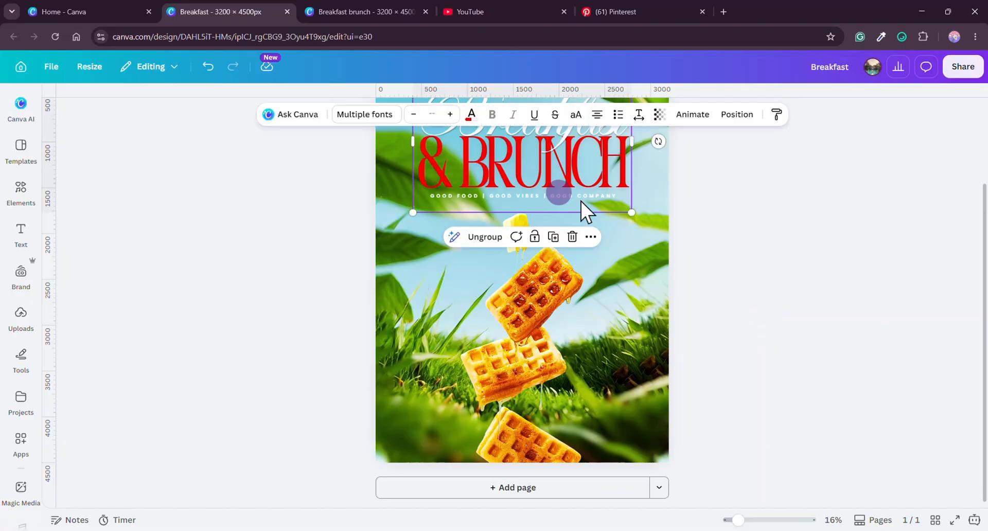
click(770, 328)
click(406, 407)
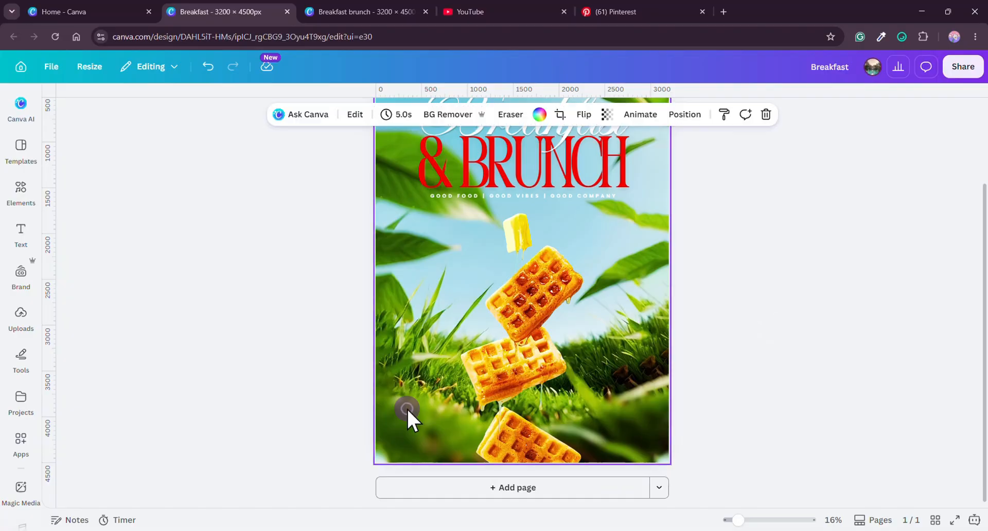
click(787, 366)
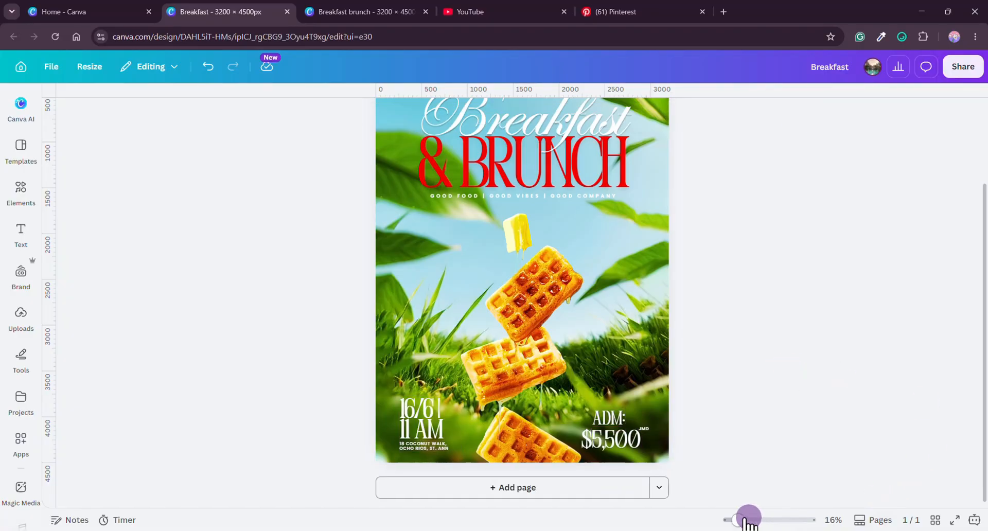
drag(741, 518, 734, 514)
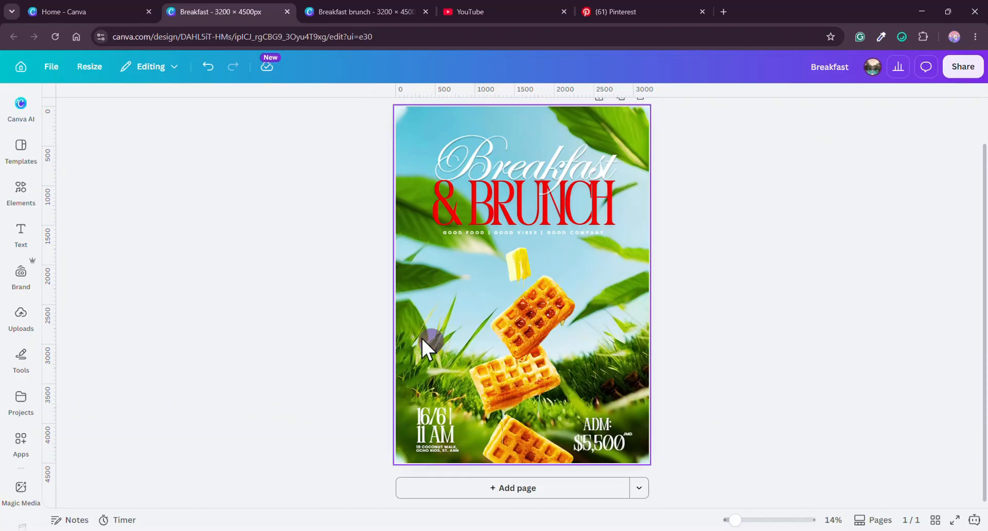
Add a red butterfly beside the end of the tagline and a bee beside the middle waffle
click(623, 358)
click(622, 356)
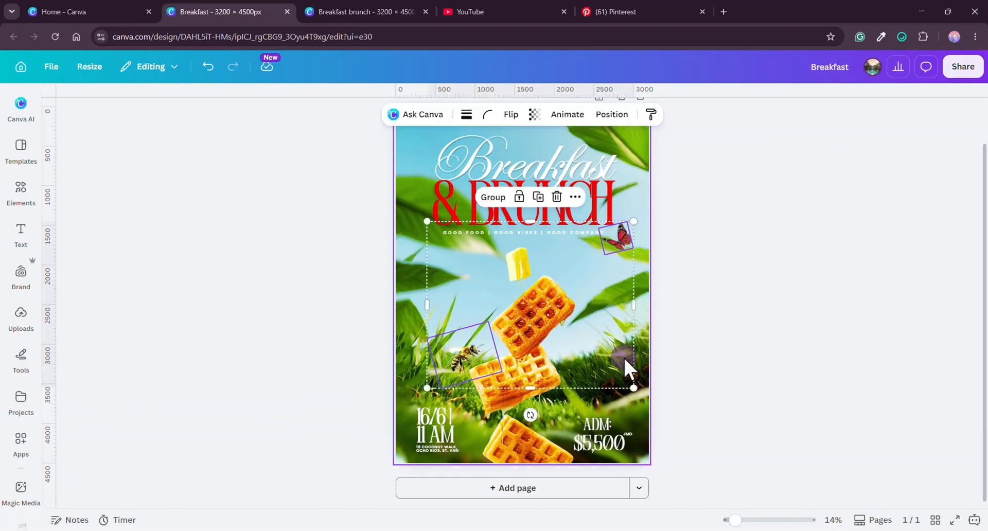
click(732, 333)
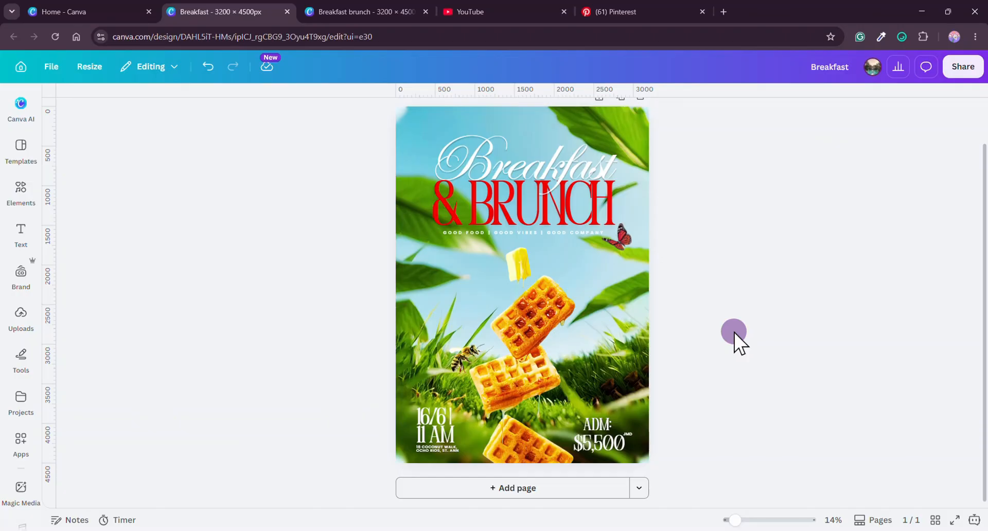
click(641, 339)
key(Delete)
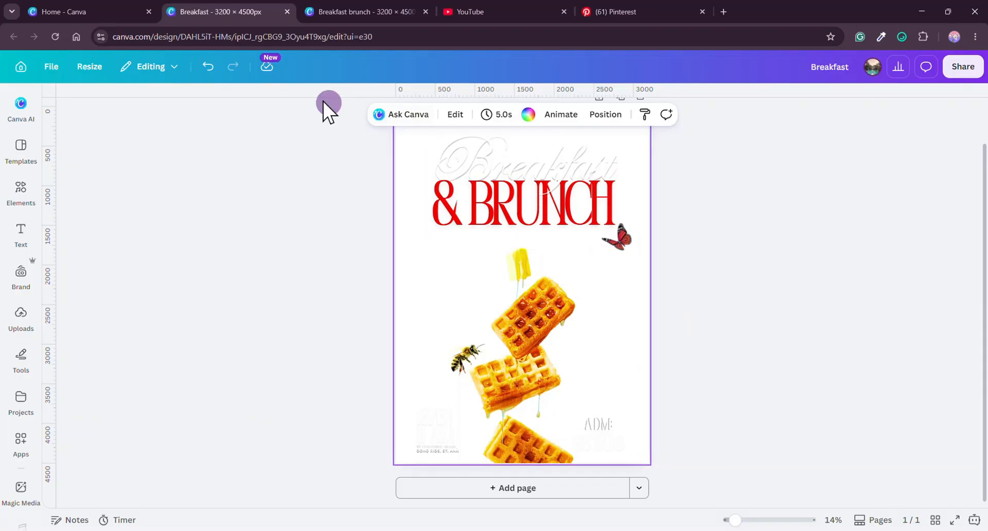
click(203, 75)
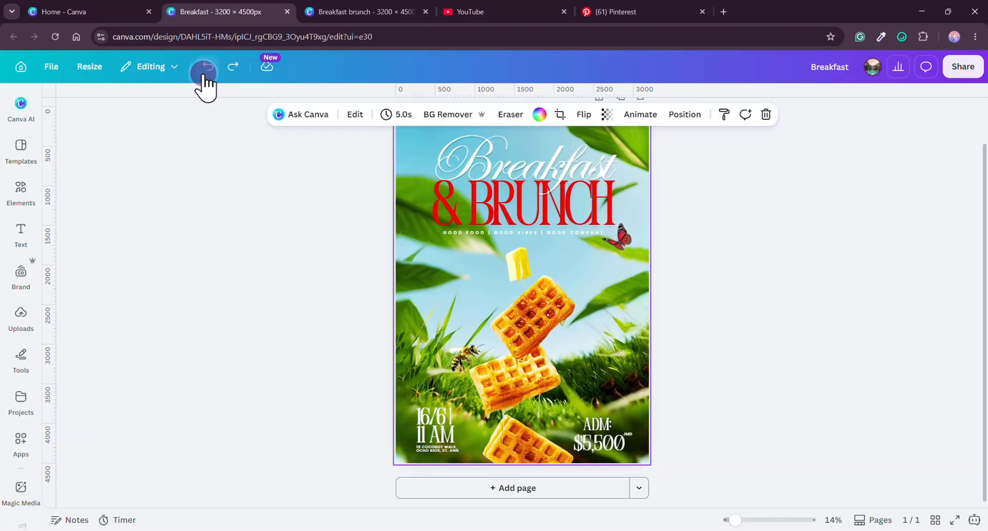
Try replacing the grass-and-leaves background image with a solid teal, dark purple and black page background
click(595, 288)
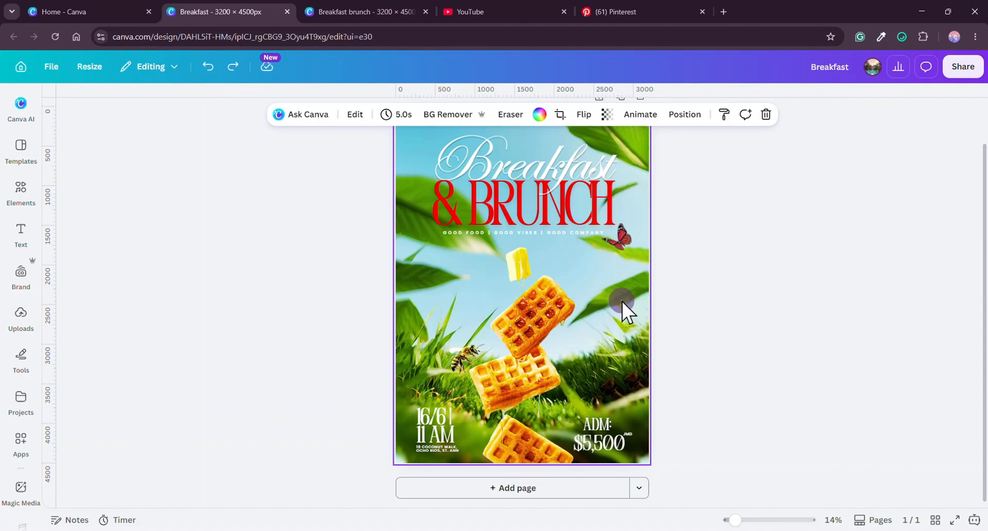
key(Delete)
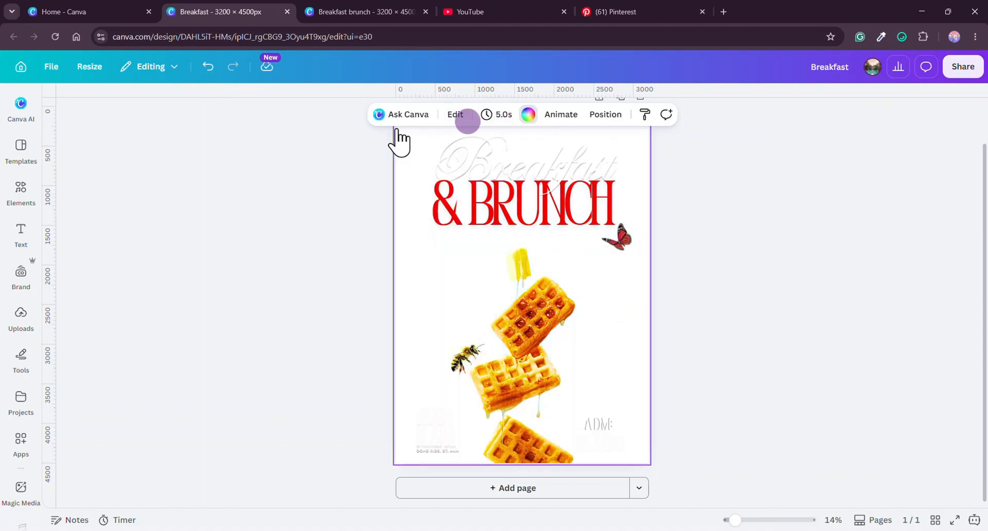
click(86, 356)
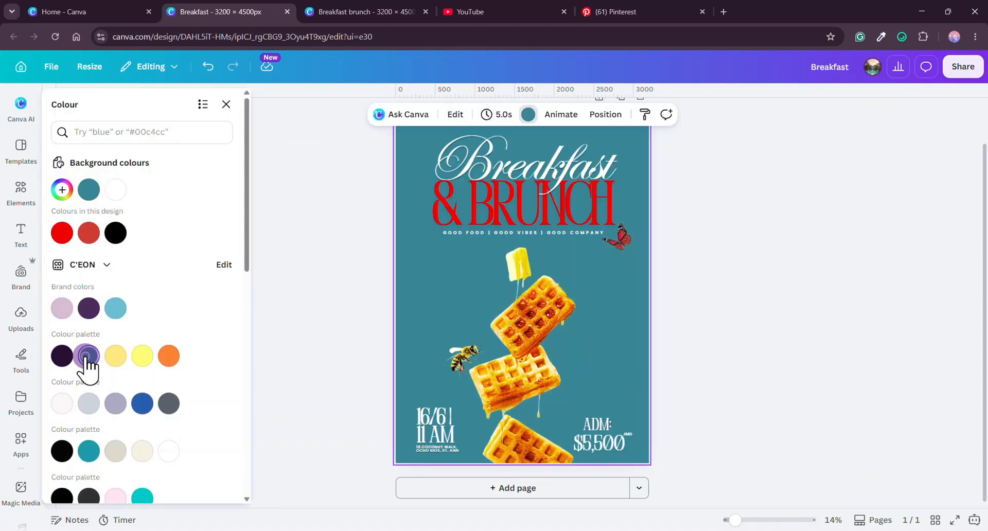
click(62, 355)
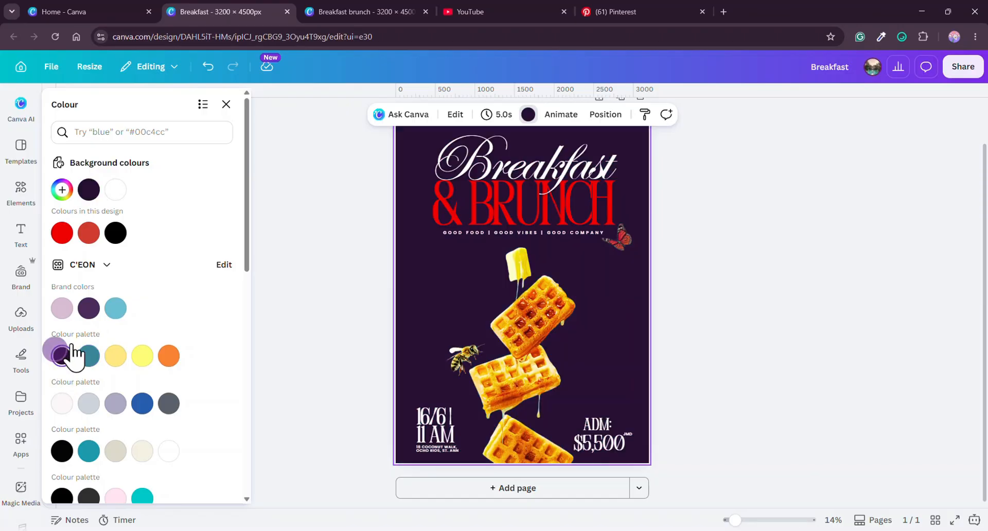
click(116, 233)
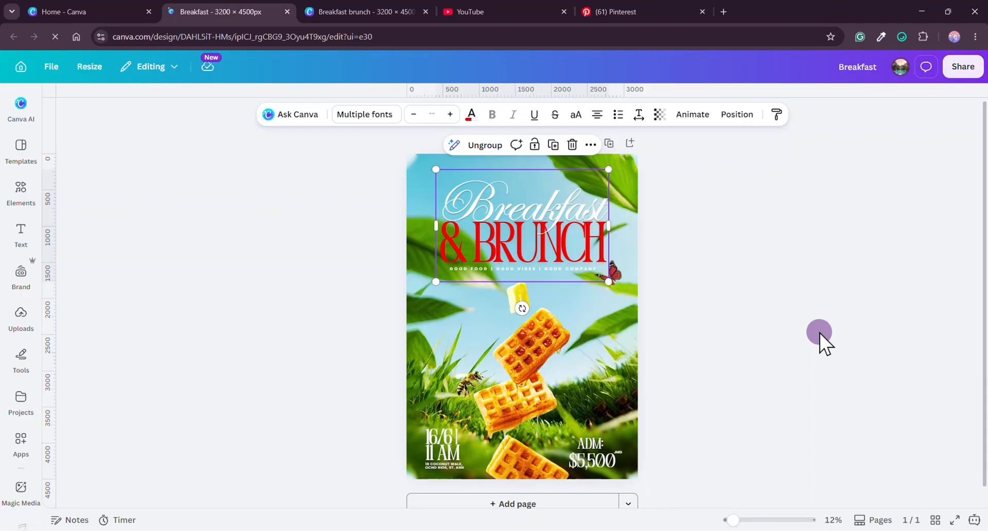
click(819, 333)
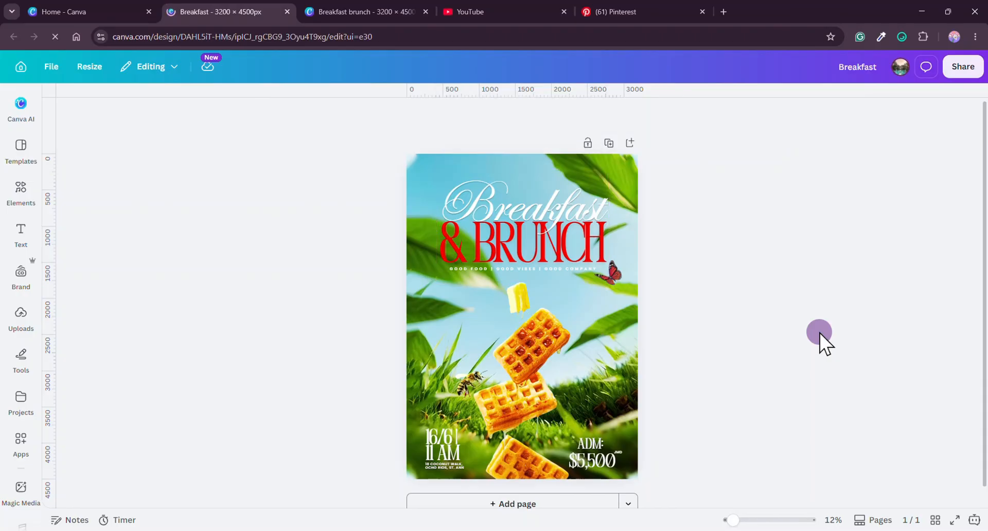